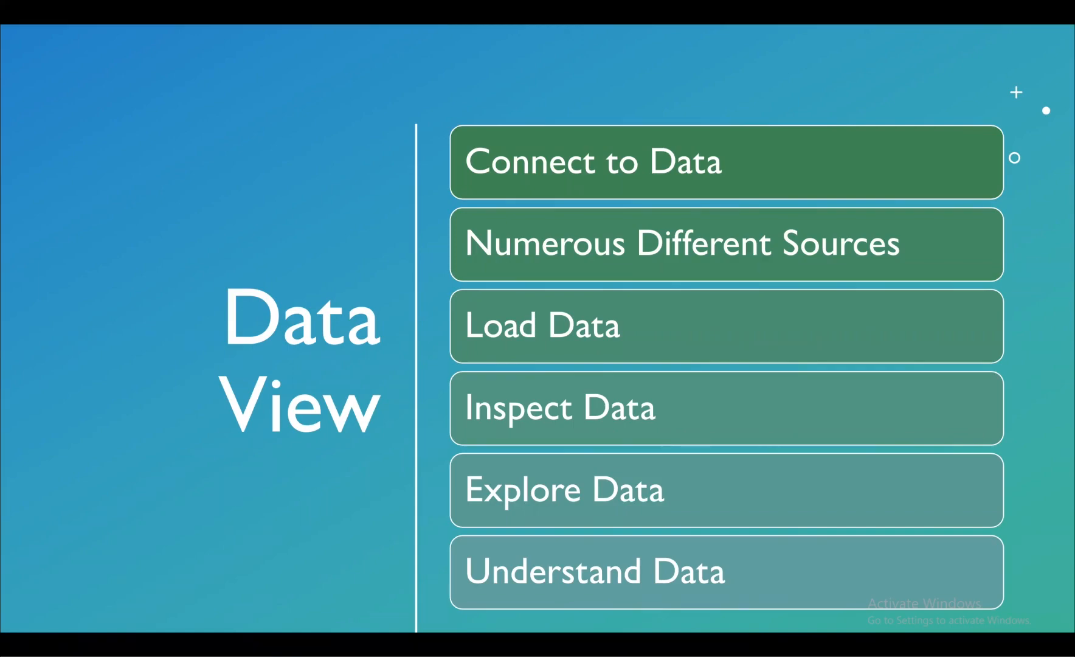
Switch to Power BI Desktop and load Sheet1 from the Dimention_Table Excel workbook
key(alt+Tab)
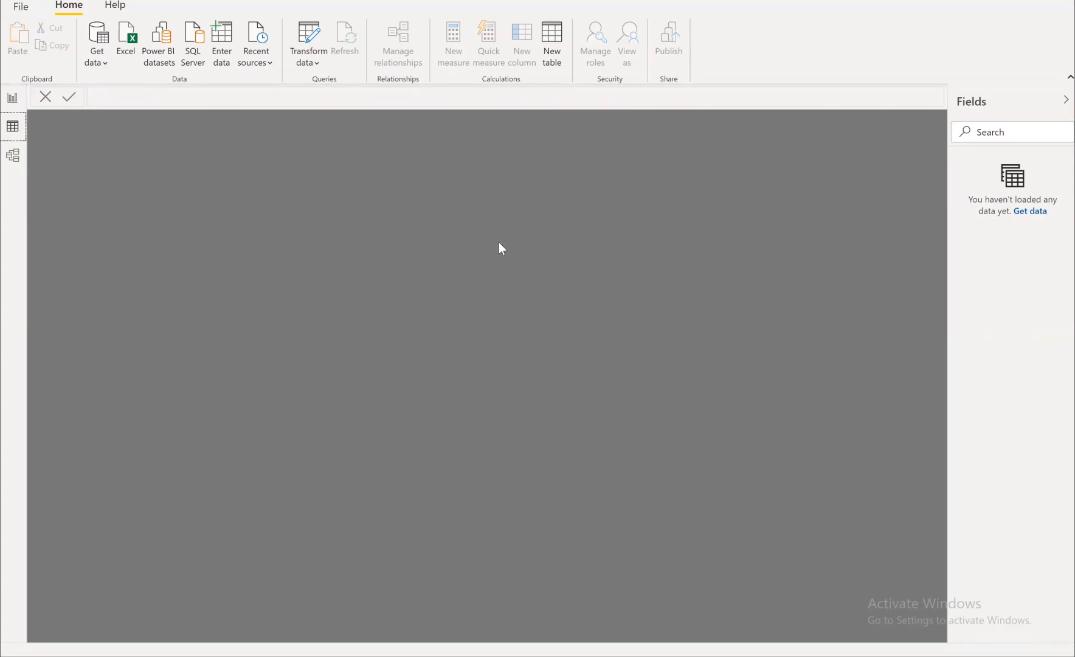
click(99, 62)
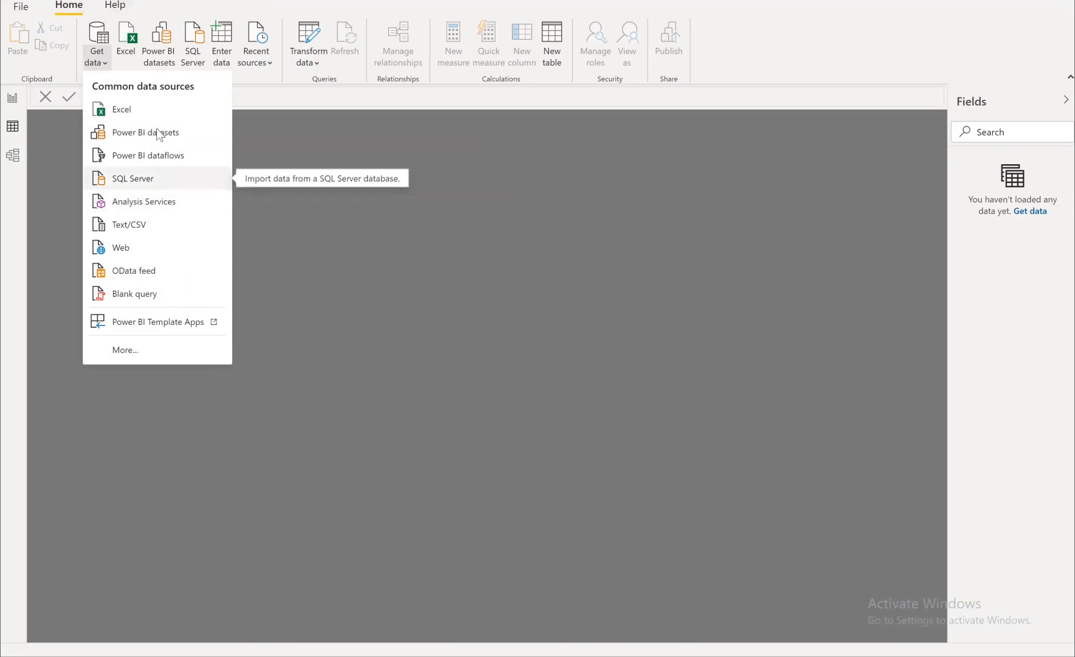
click(129, 107)
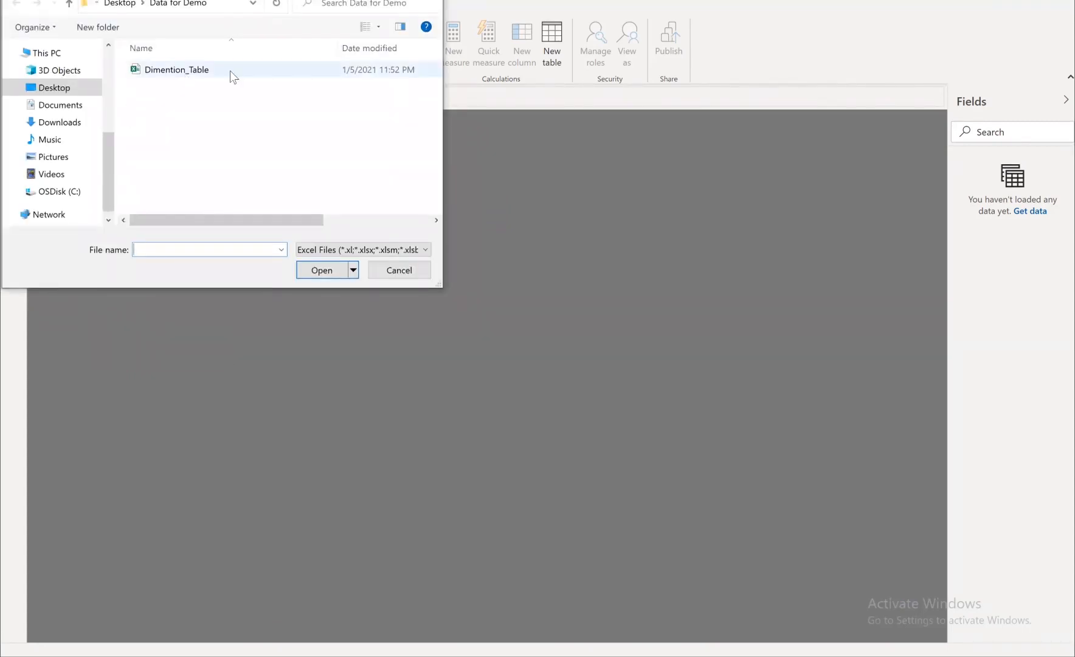
click(238, 69)
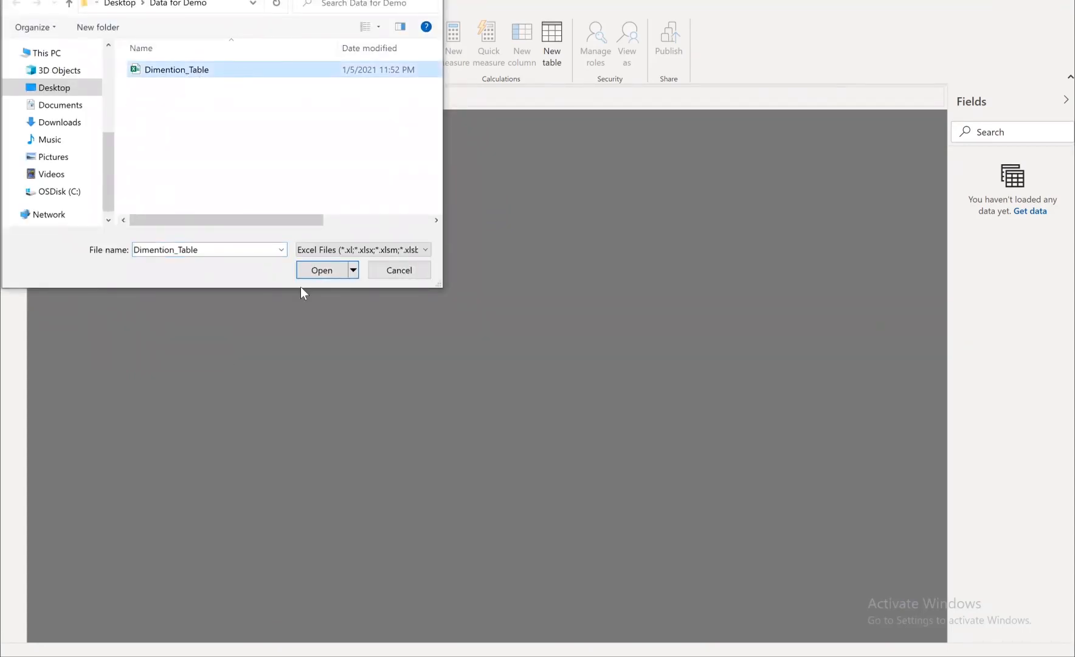
click(321, 272)
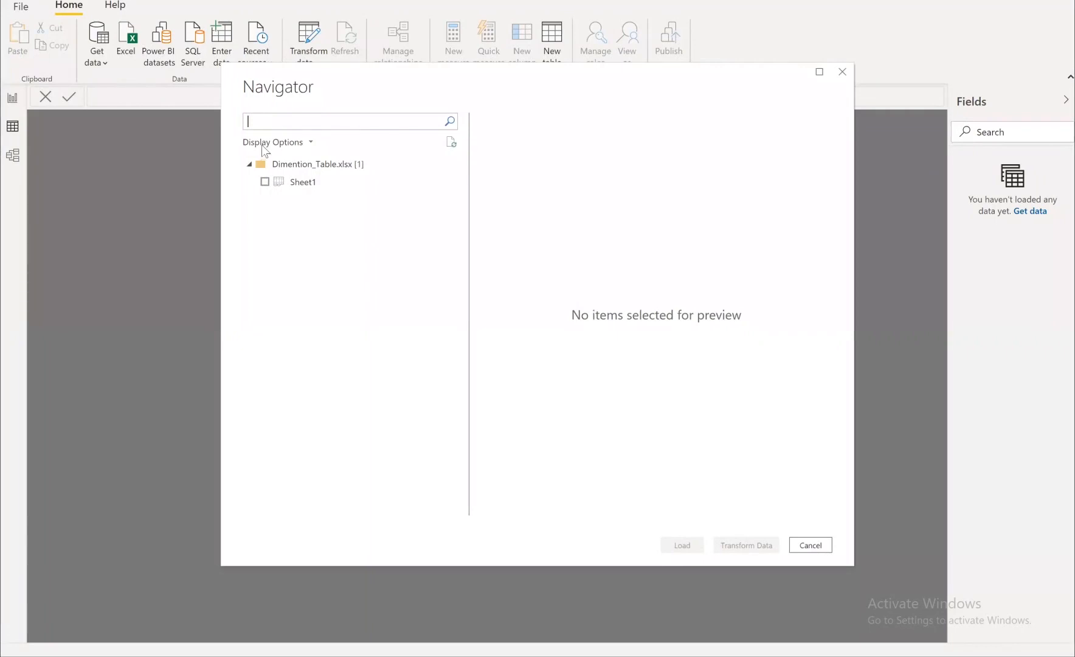
click(264, 181)
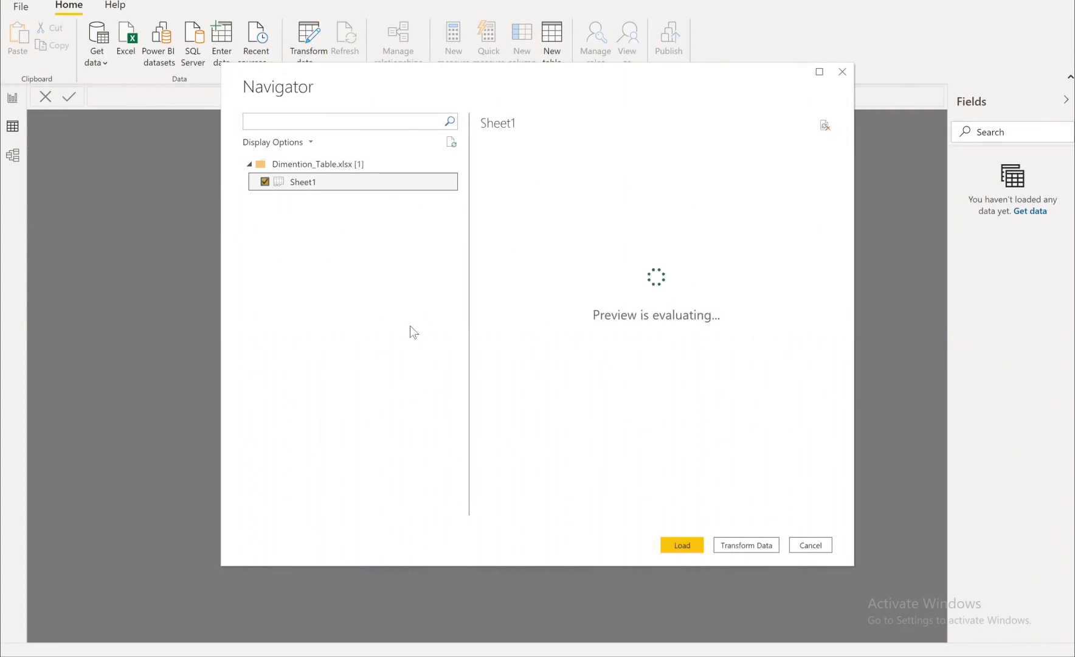
click(680, 545)
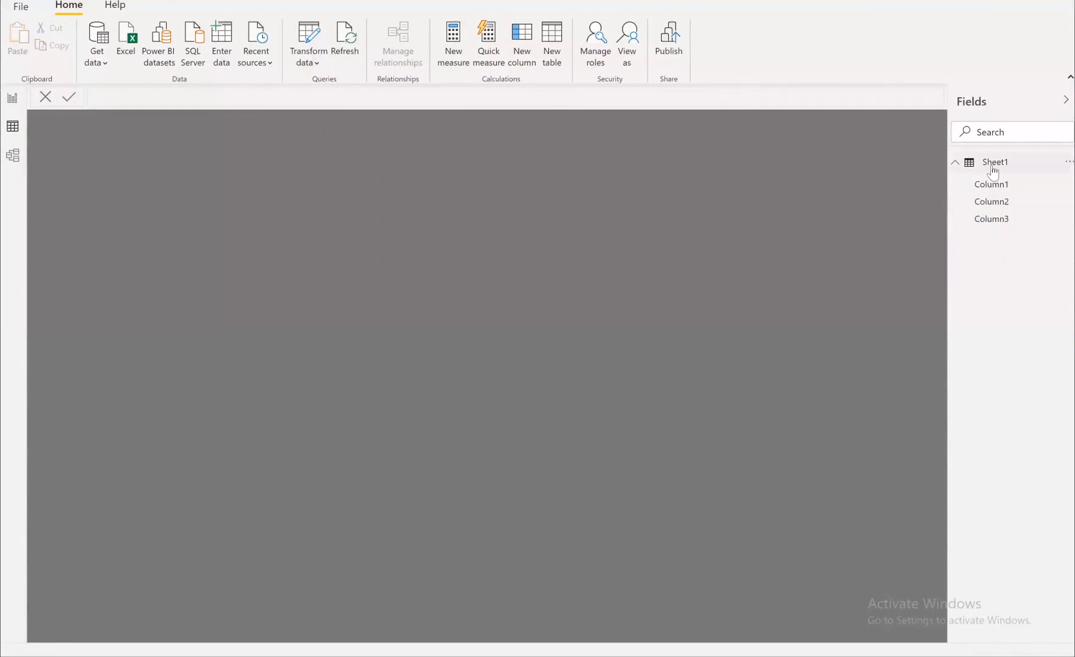
Rename the Sheet1 table as Dimention Table
mouse_move(993, 170)
double_click(1002, 162)
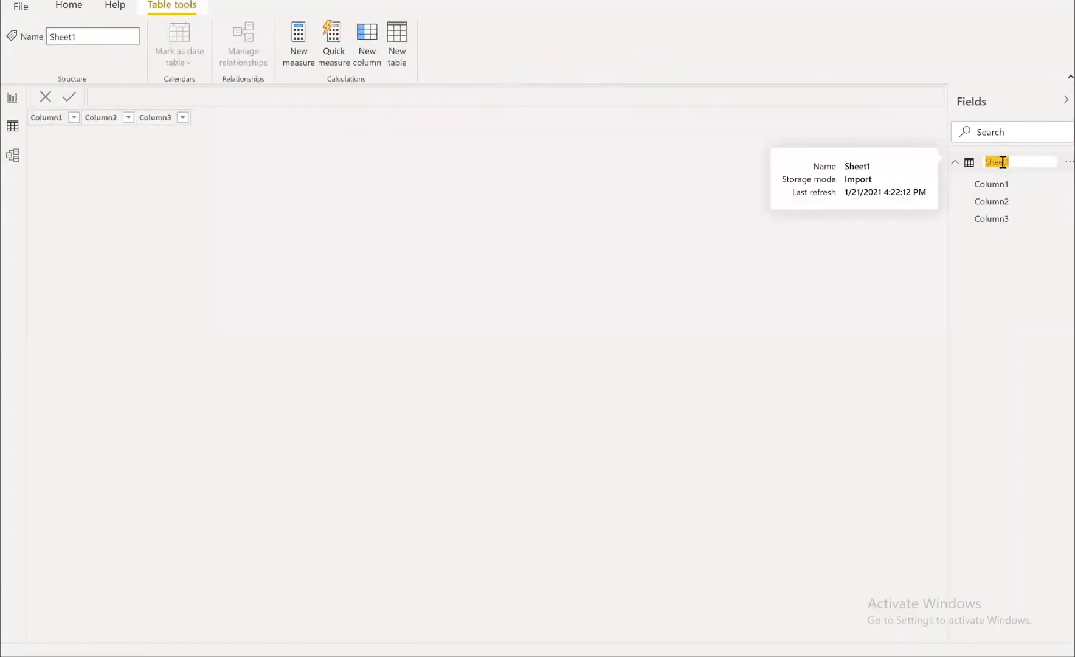
text(Dimentio)
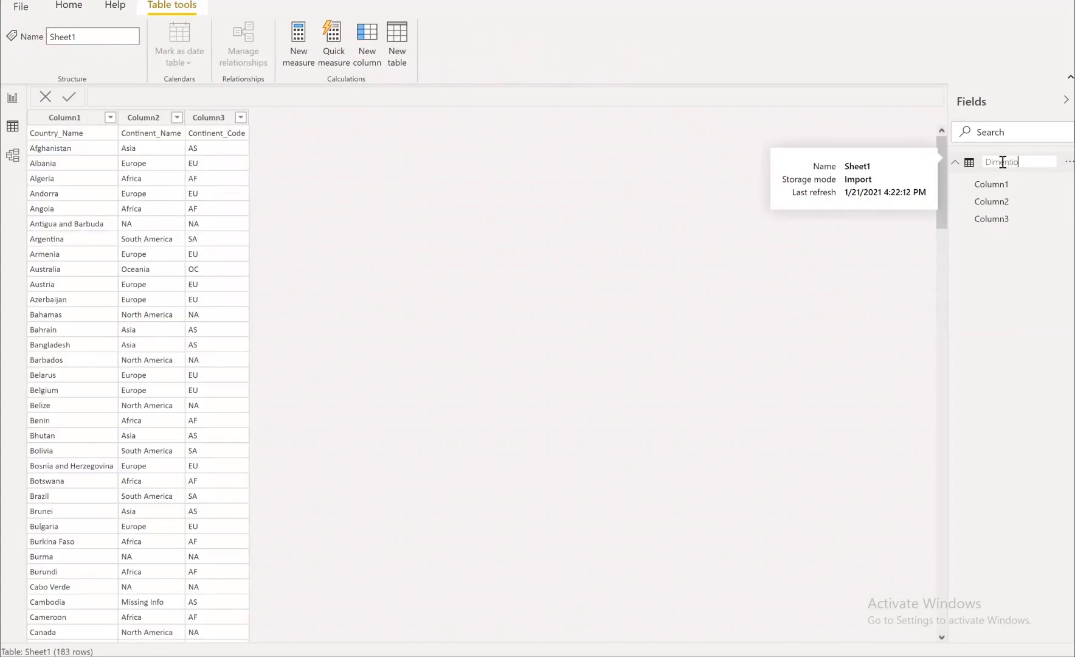
text(n Table)
key(Return)
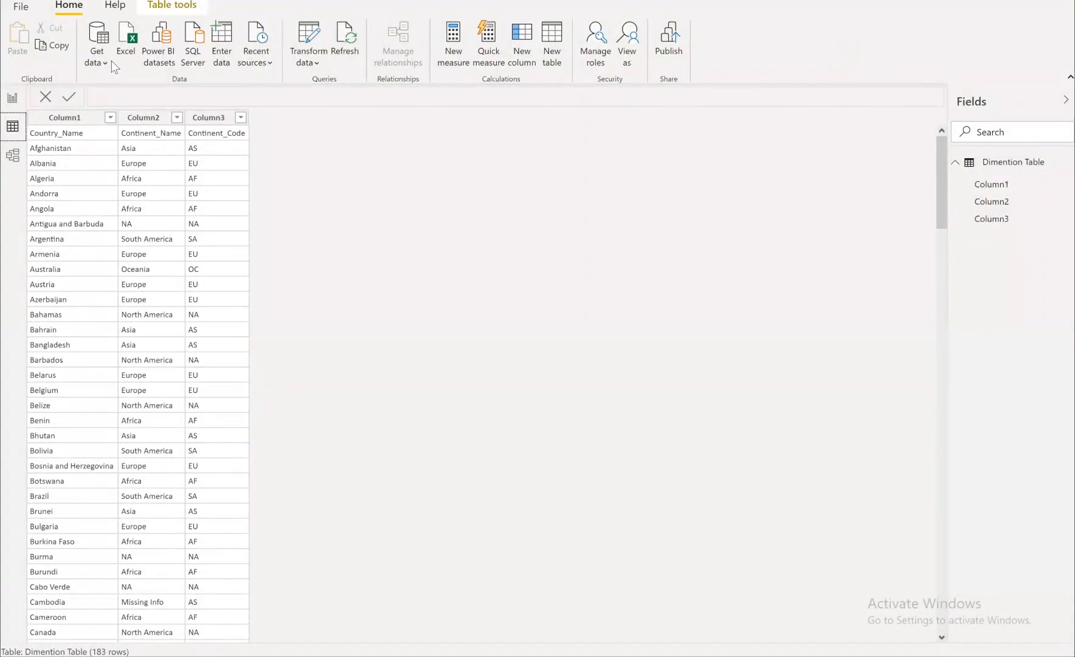
Import the Fact_Table CSV file from the Data for Demo folder and load it into the model
click(104, 63)
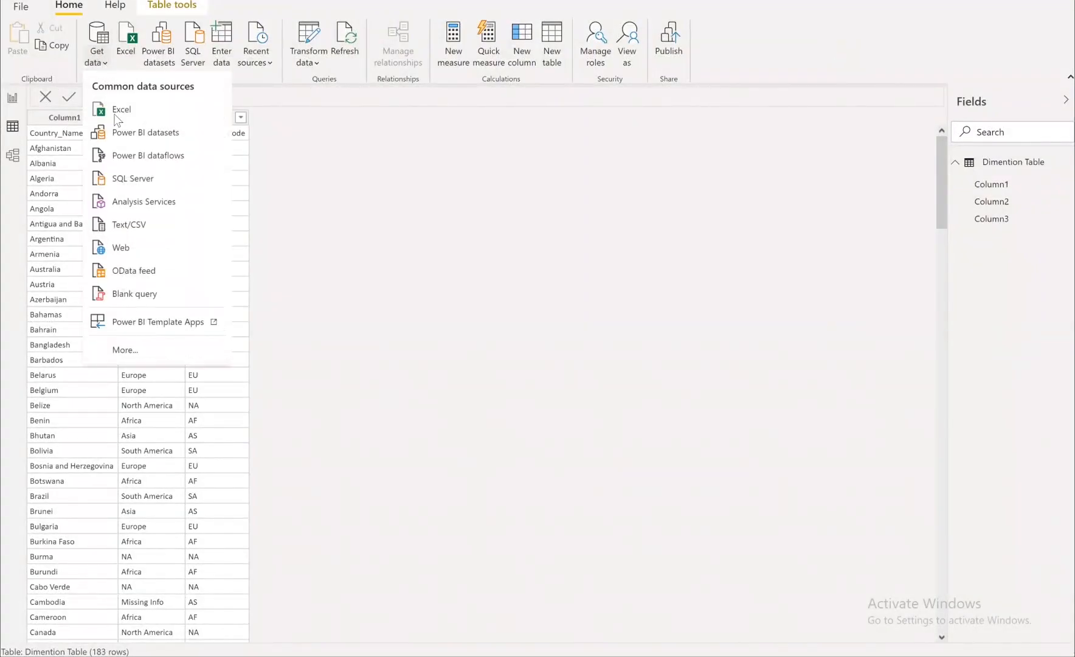
click(132, 226)
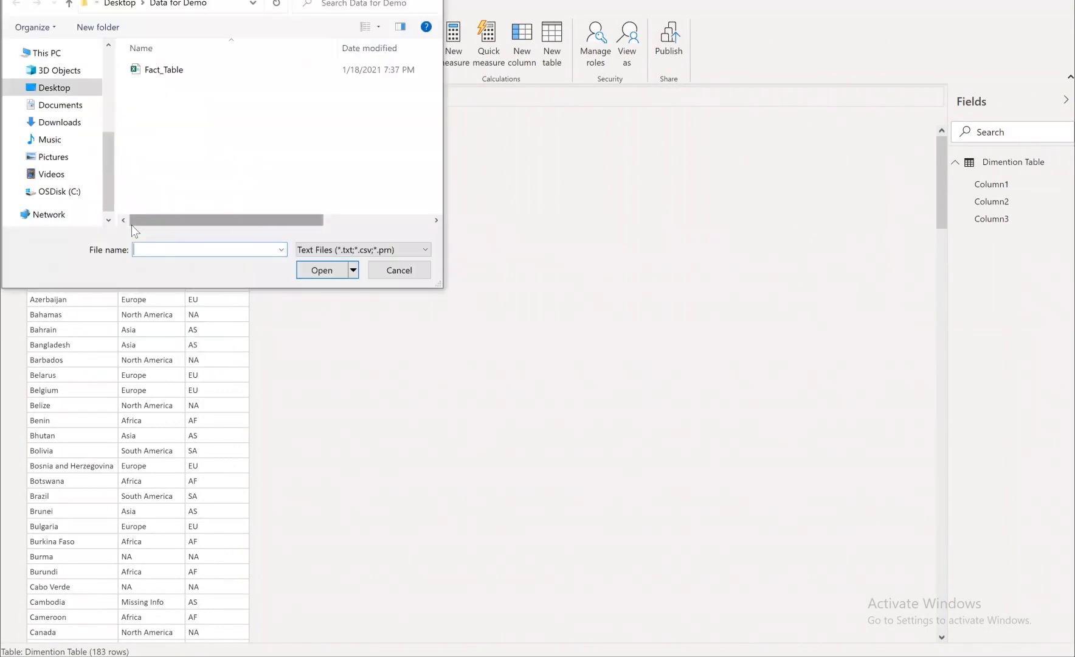
click(152, 67)
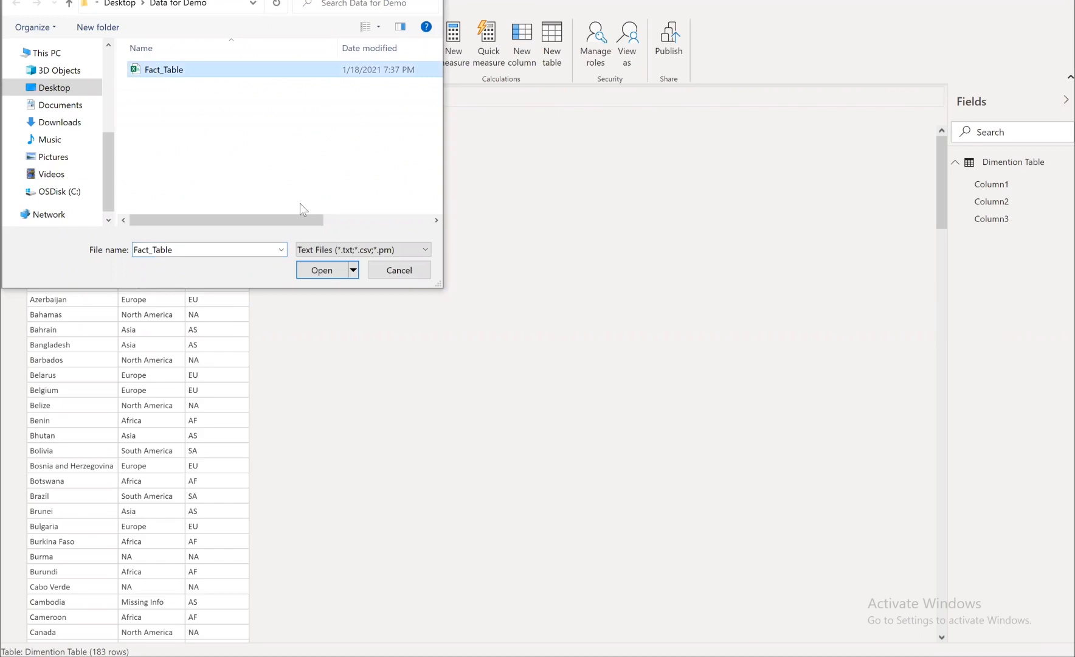
click(323, 270)
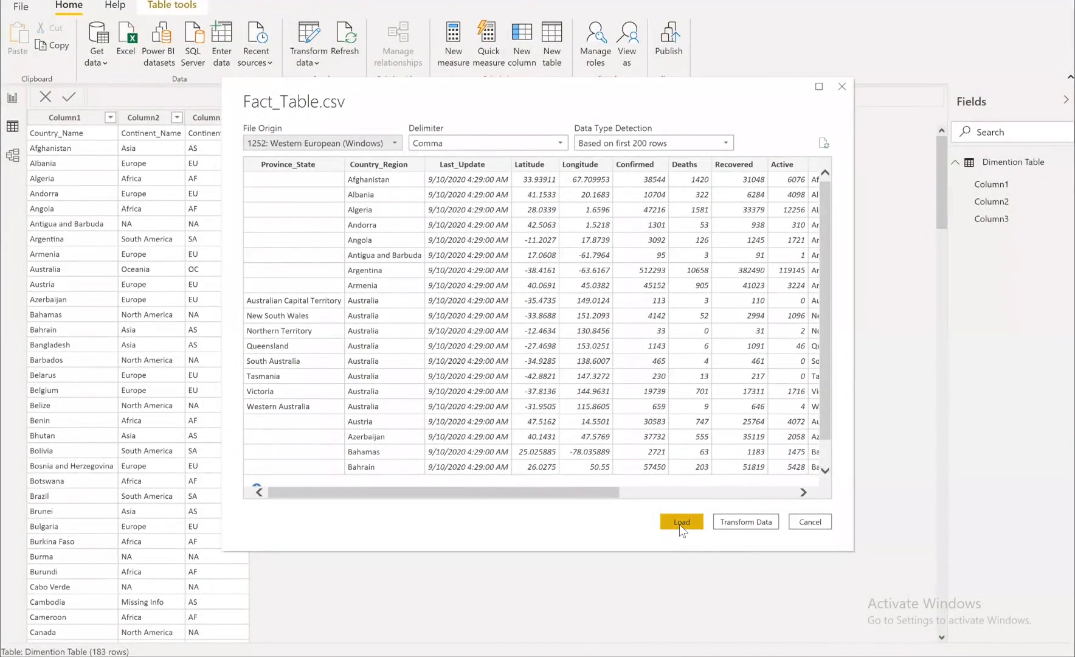
click(679, 525)
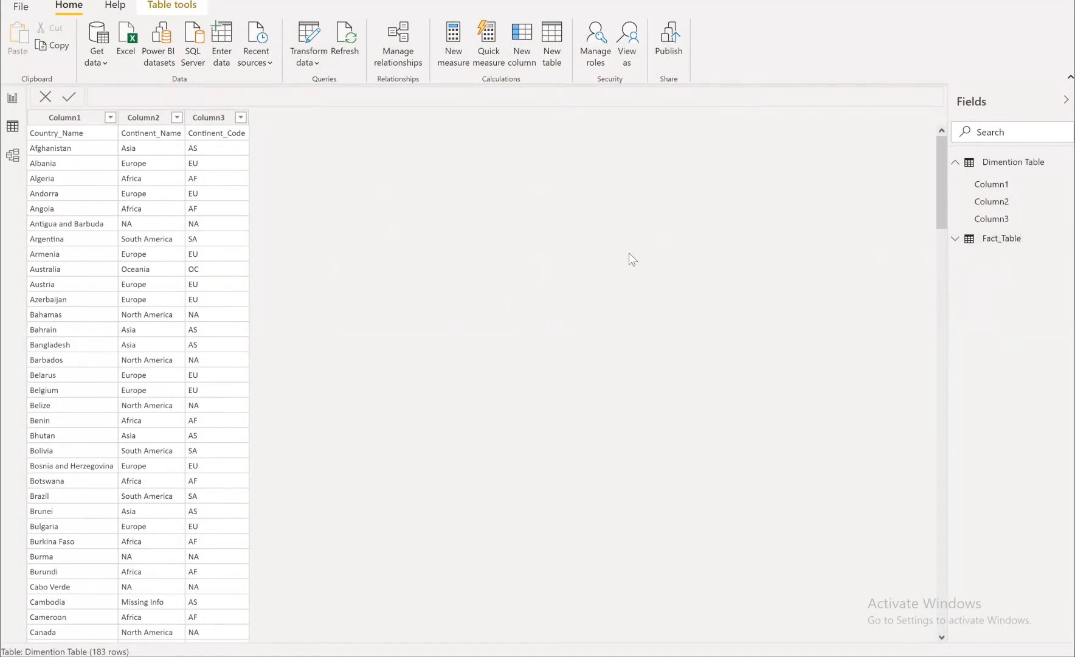
Switch to the PowerPoint slide show and advance to the Model View slide
key(alt+Tab)
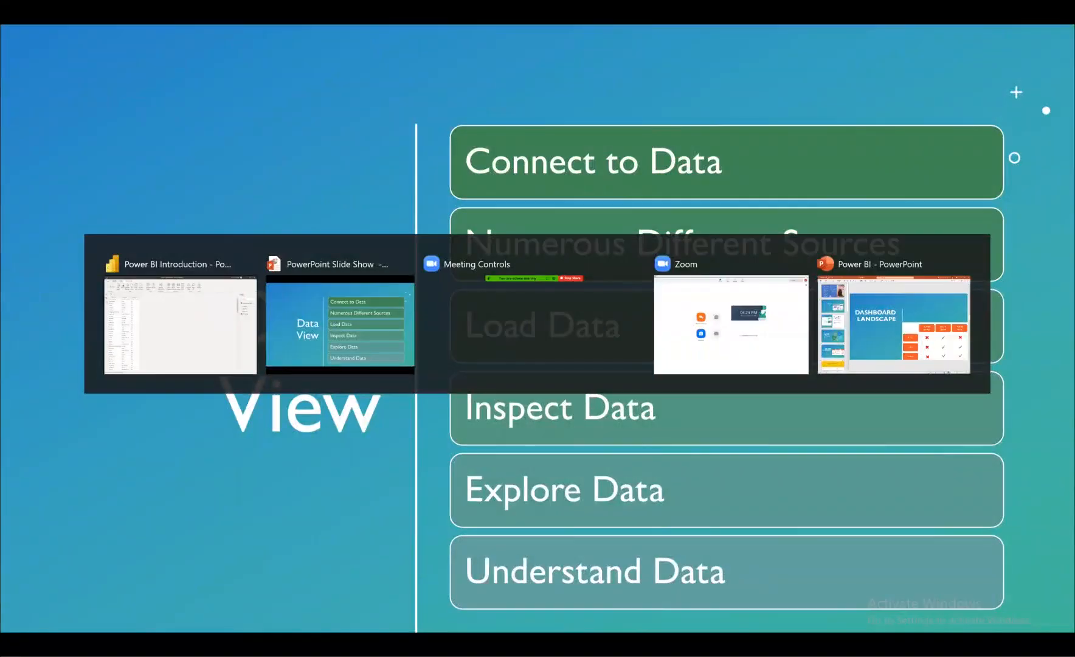
key(Right)
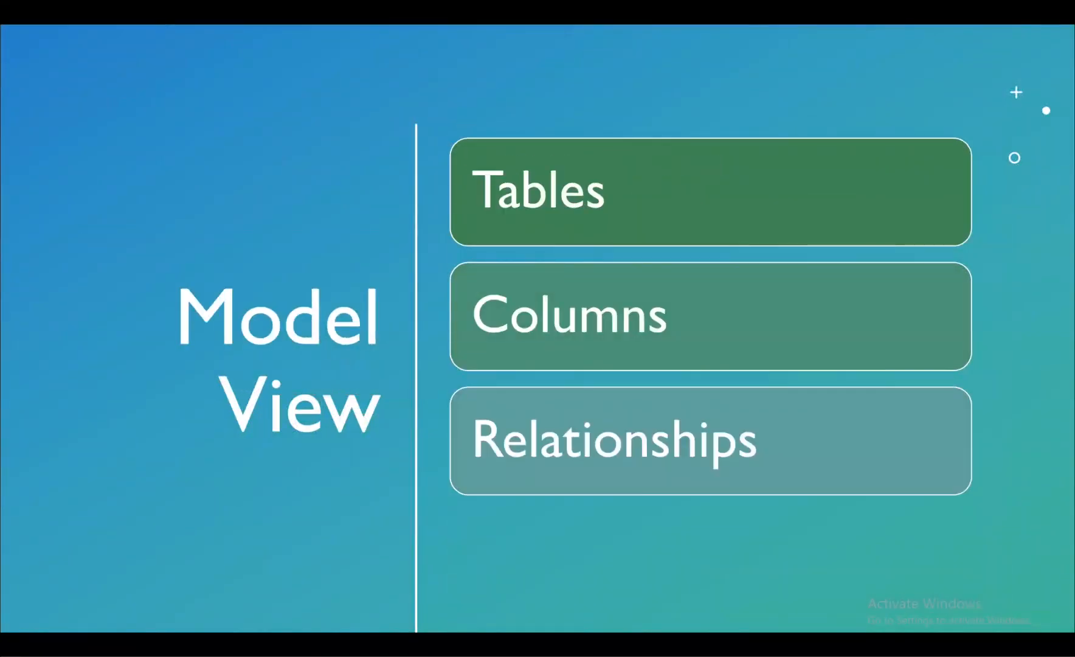
Switch to Power BI Desktop and examine the two tables and their columns in the model view before returning to the data view
key(alt+Tab)
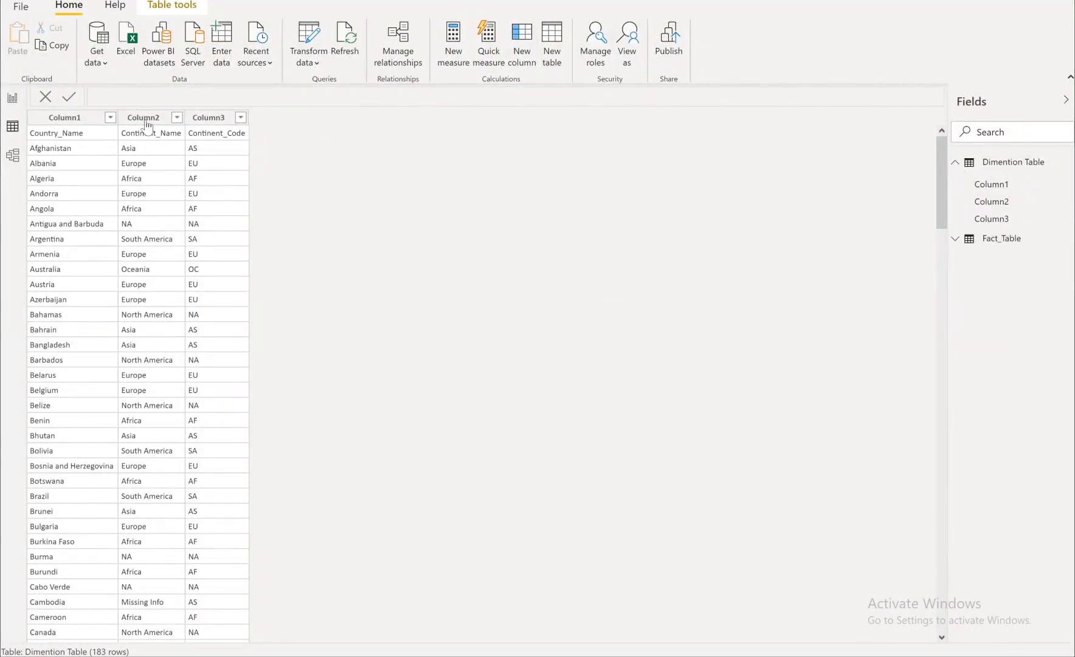
click(14, 156)
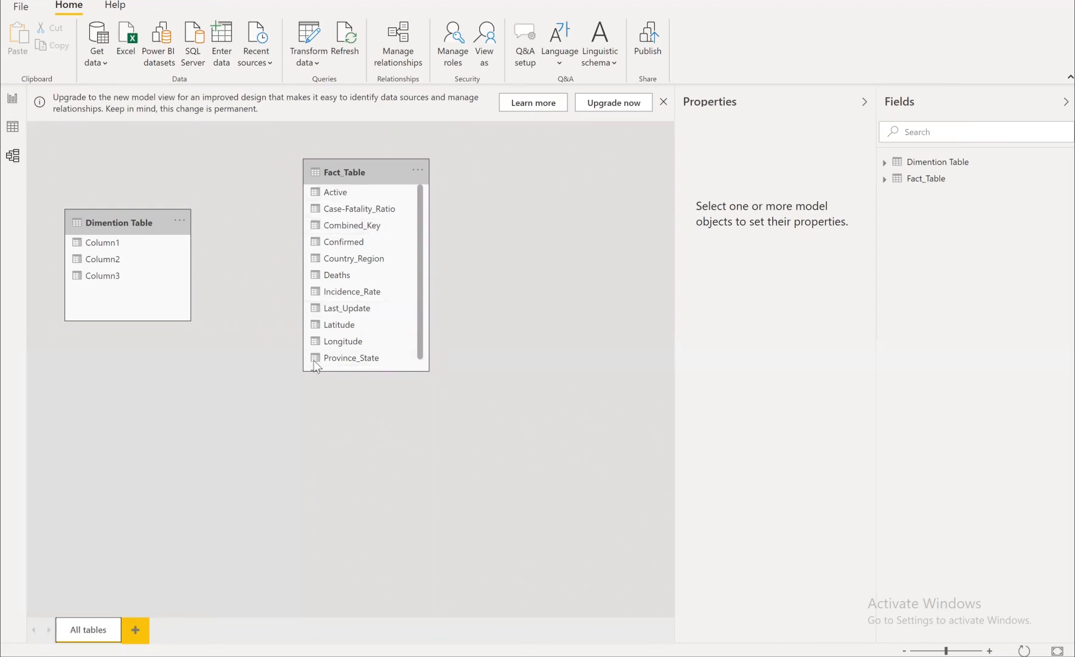
click(424, 234)
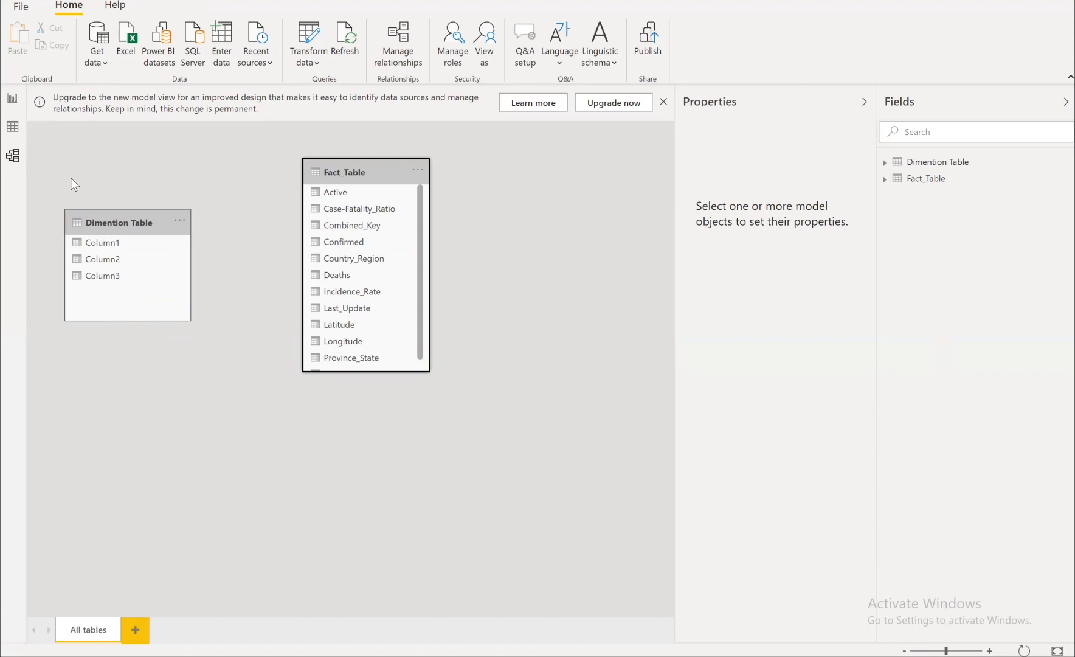
click(13, 127)
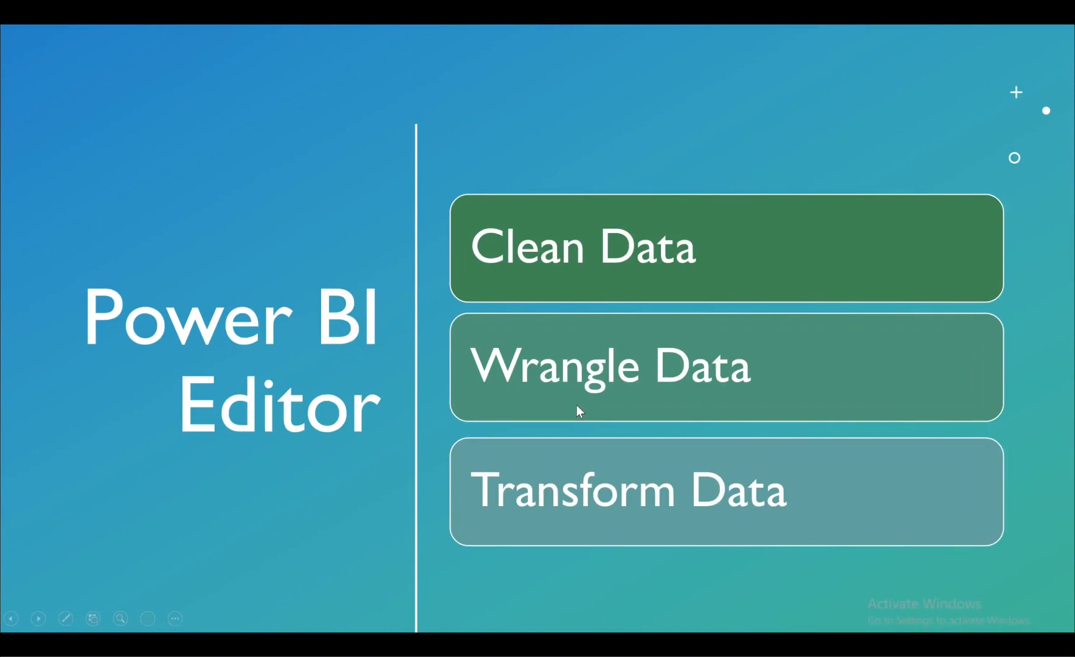
Switch to Power BI Desktop, open the Power Query Editor and promote the Dimention Table's first row to headers
key(alt+Tab)
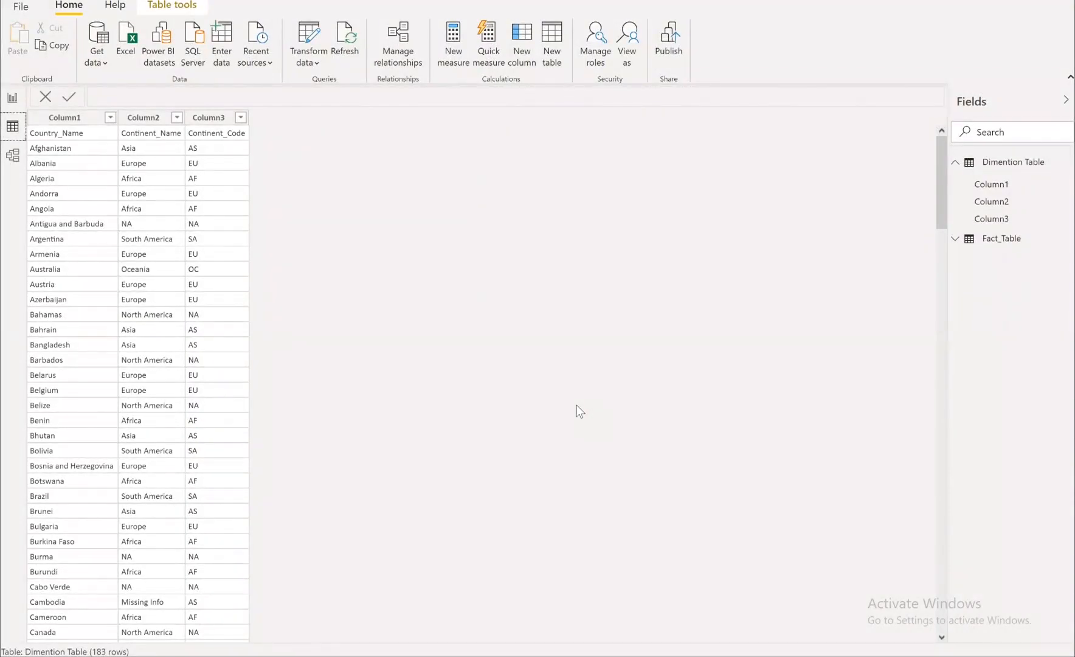
click(312, 62)
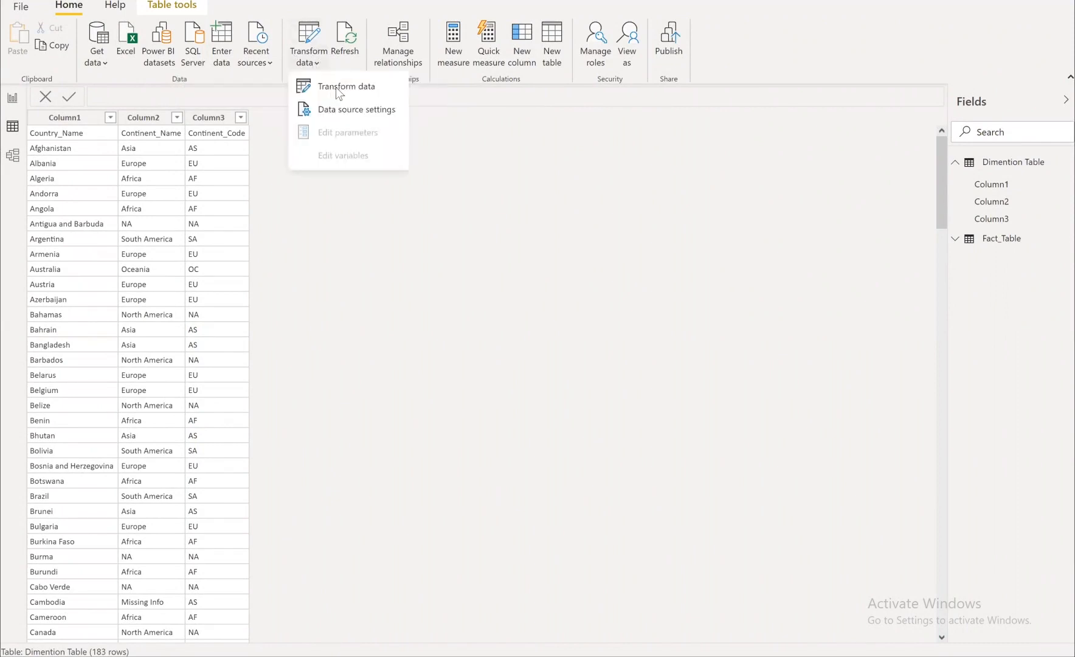
click(337, 88)
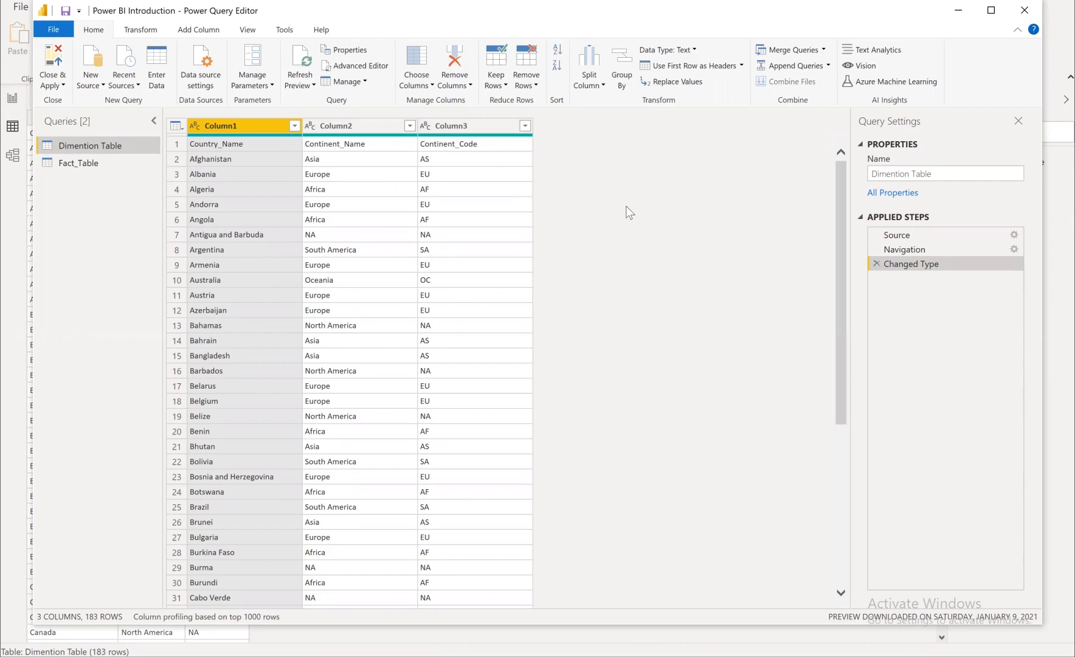
click(690, 69)
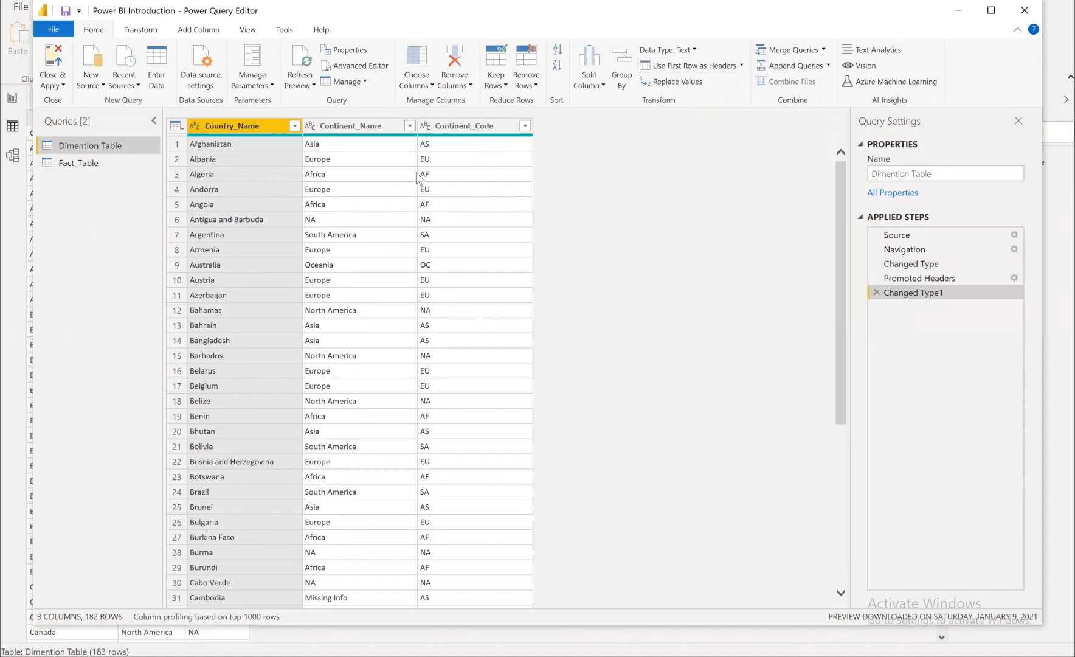
Rename the Confirmed column of Fact_Table as Total_cases
click(78, 163)
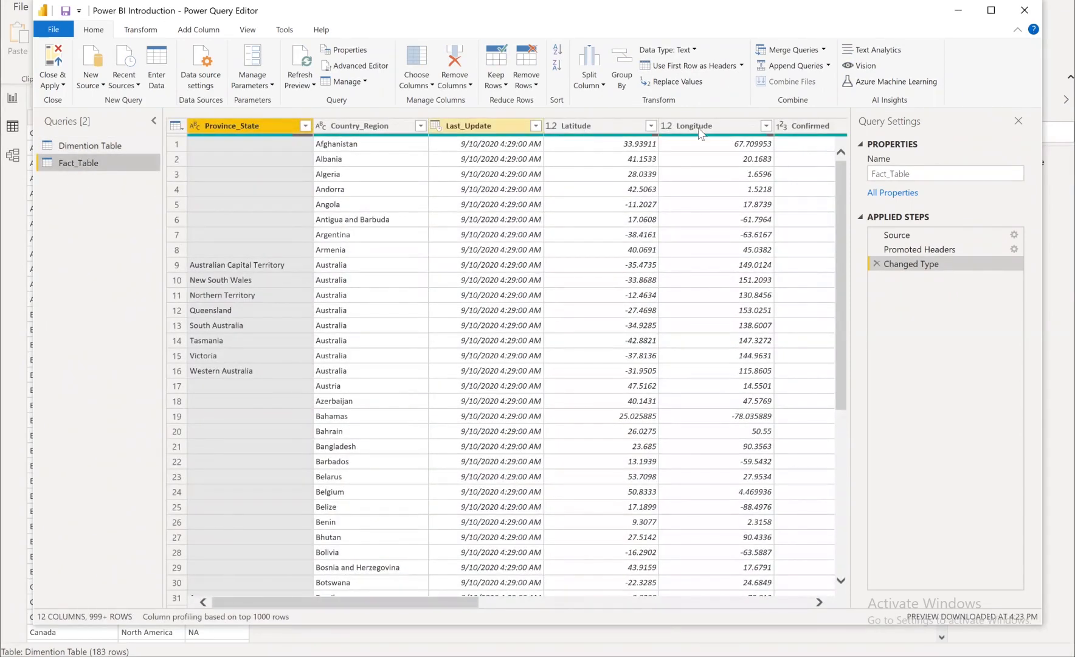
click(699, 129)
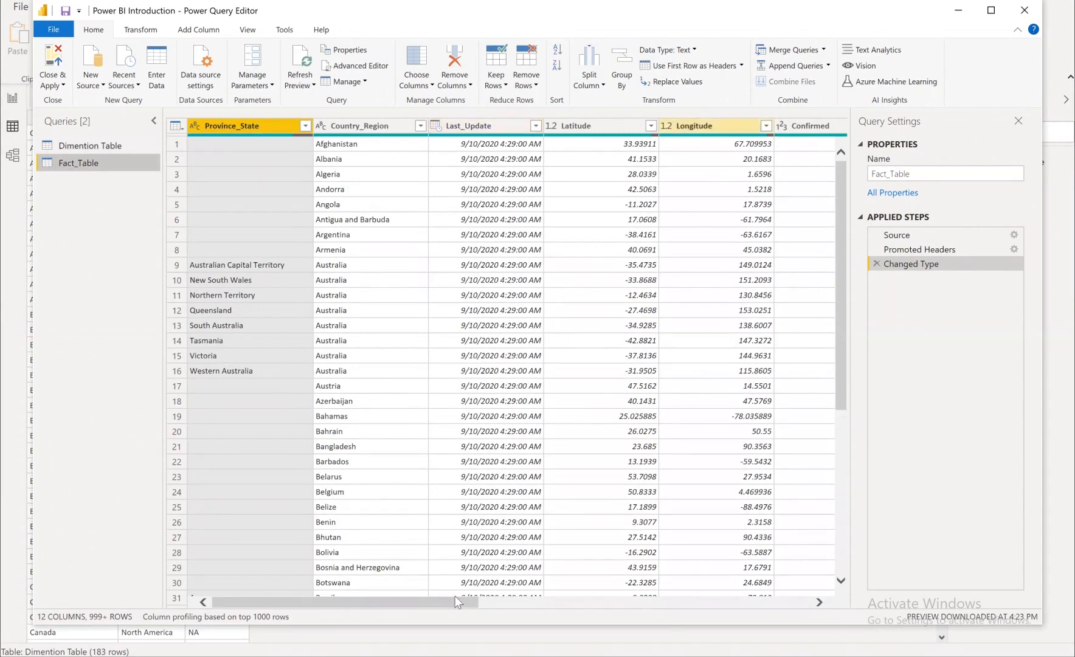
drag(449, 601, 598, 596)
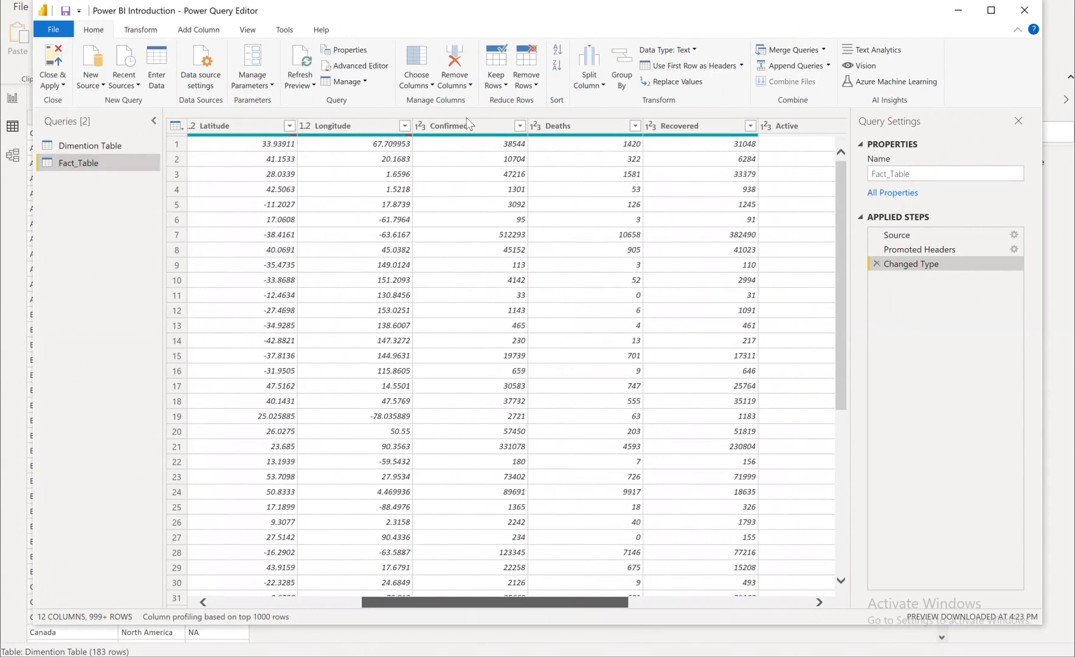
click(463, 124)
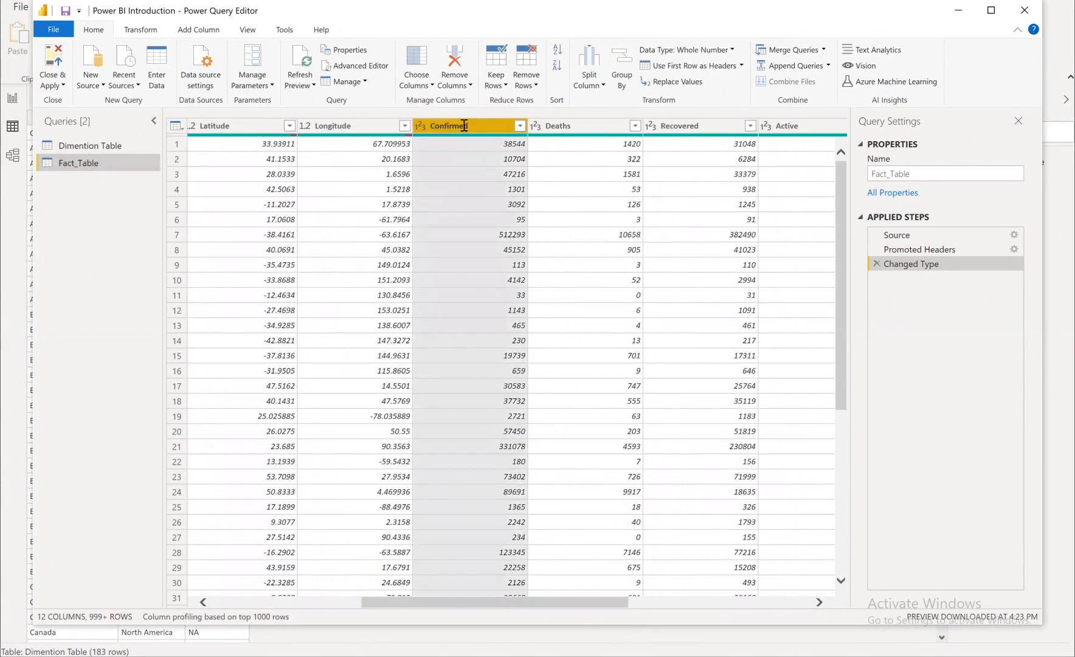
double_click(463, 125)
text(T)
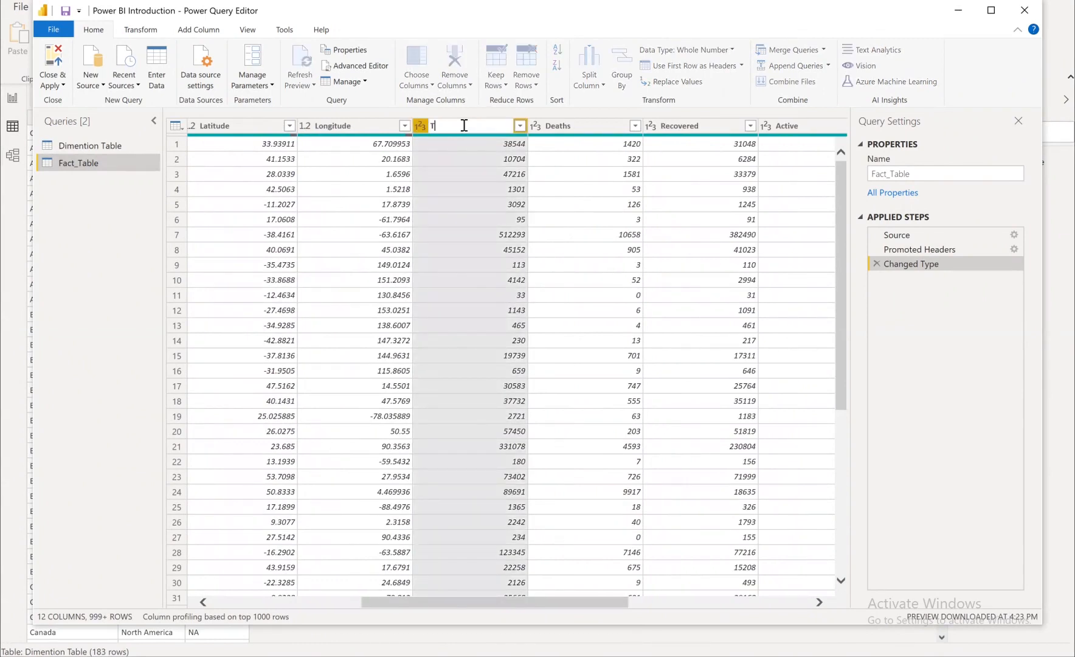
text(otal)
text(_c)
text(as)
text(es)
key(Return)
Start a new custom column in Fact_Table and name it Recovery_Rate
drag(606, 600, 864, 571)
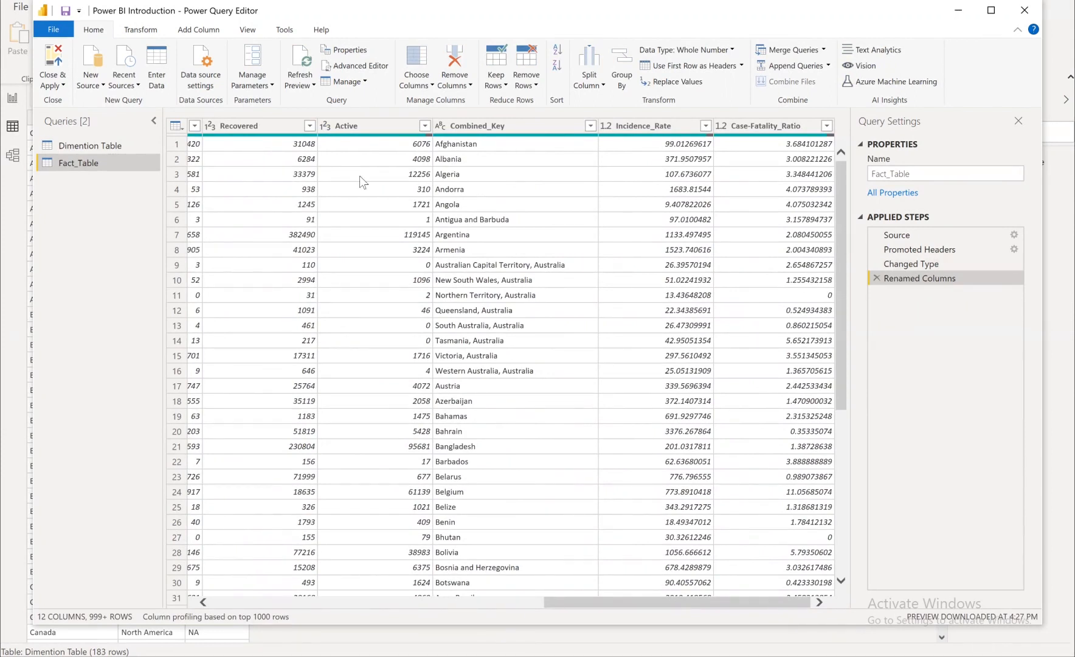
click(196, 34)
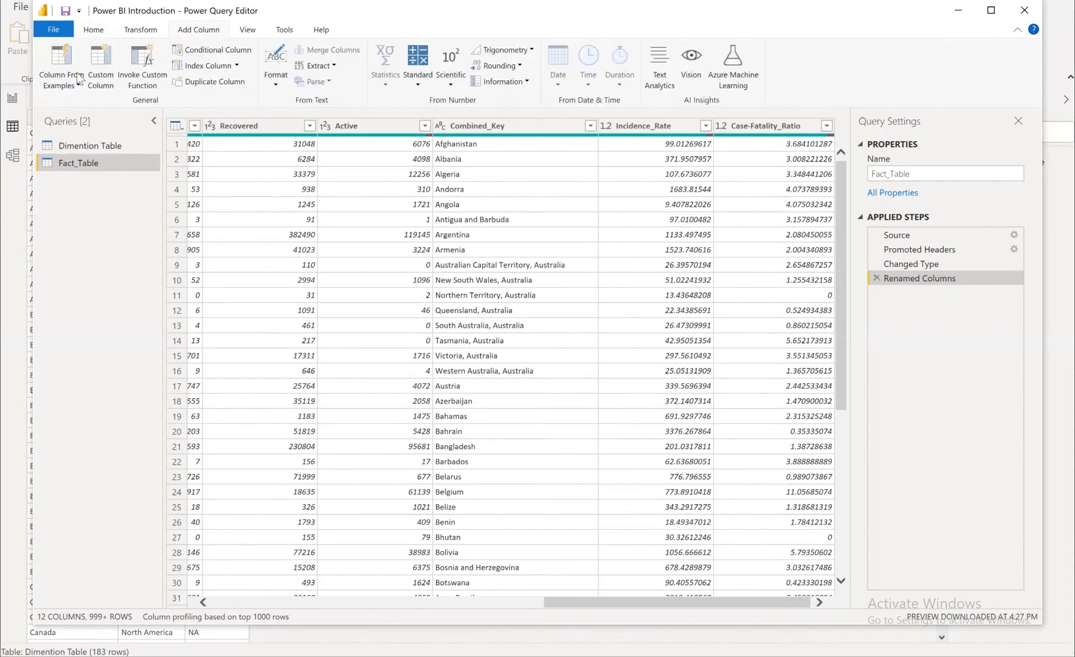
click(100, 76)
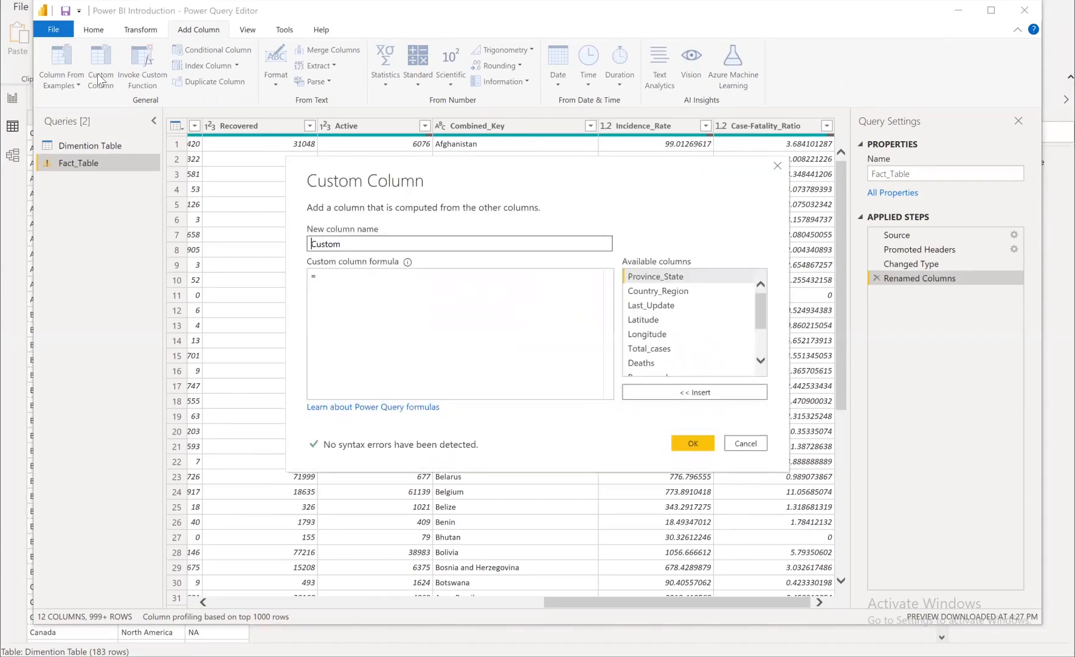
double_click(354, 245)
text(REcovery_)
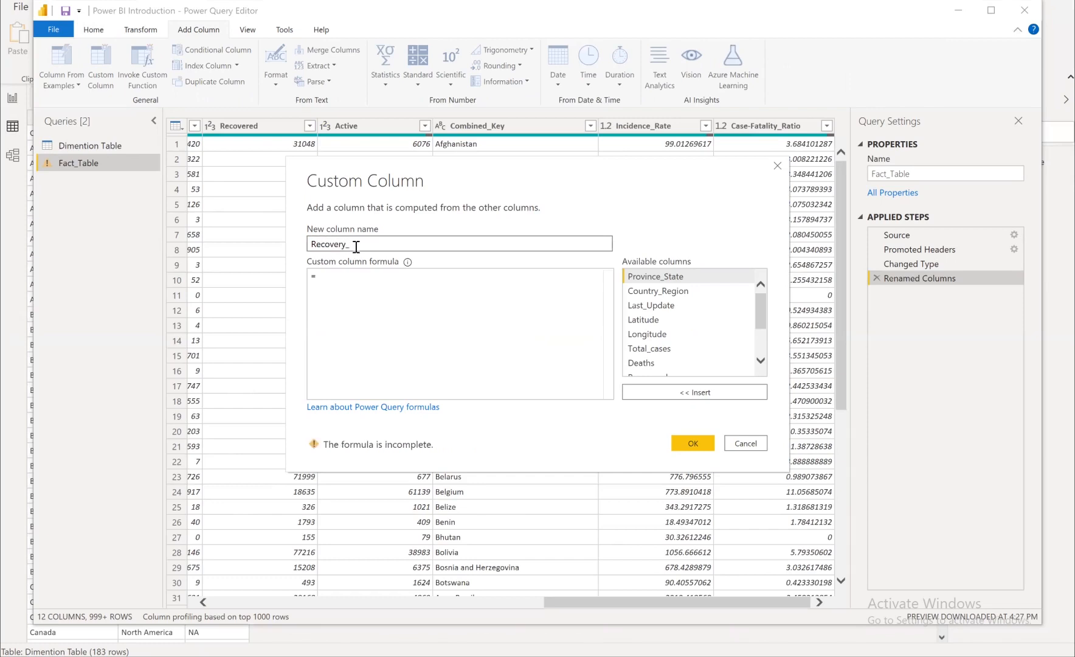
text(REate)
key(BackSpace)
key(BackSpace)
key(BackSpace)
key(BackSpace)
text(ate)
Define the custom column formula as [Recovered]/[Total_cases] and add the column to Fact_Table
click(356, 280)
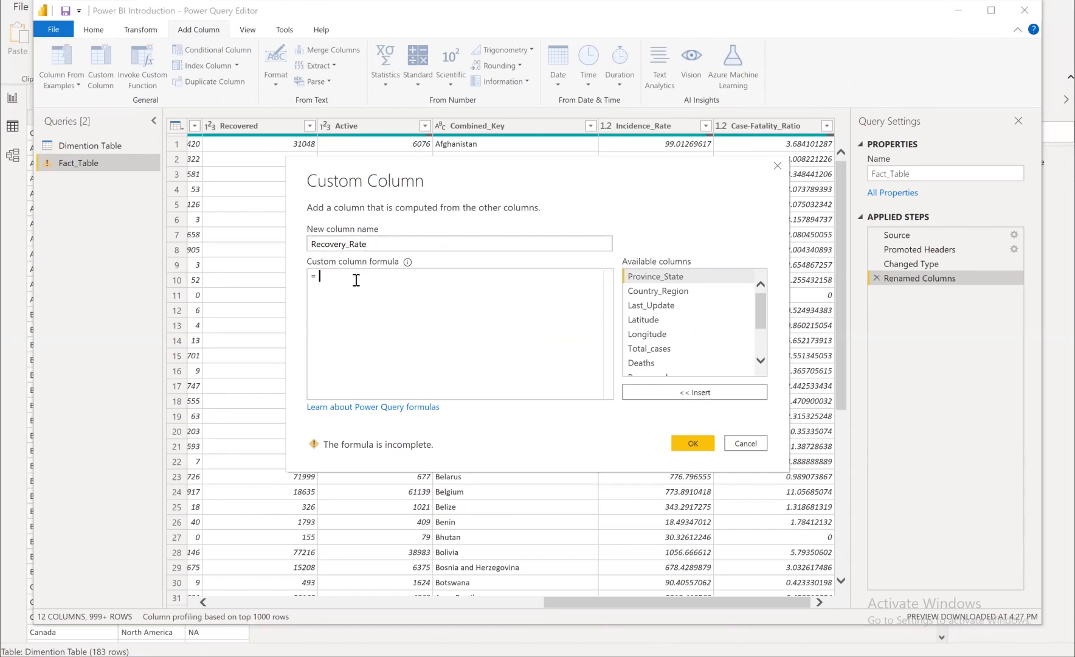
text(rec)
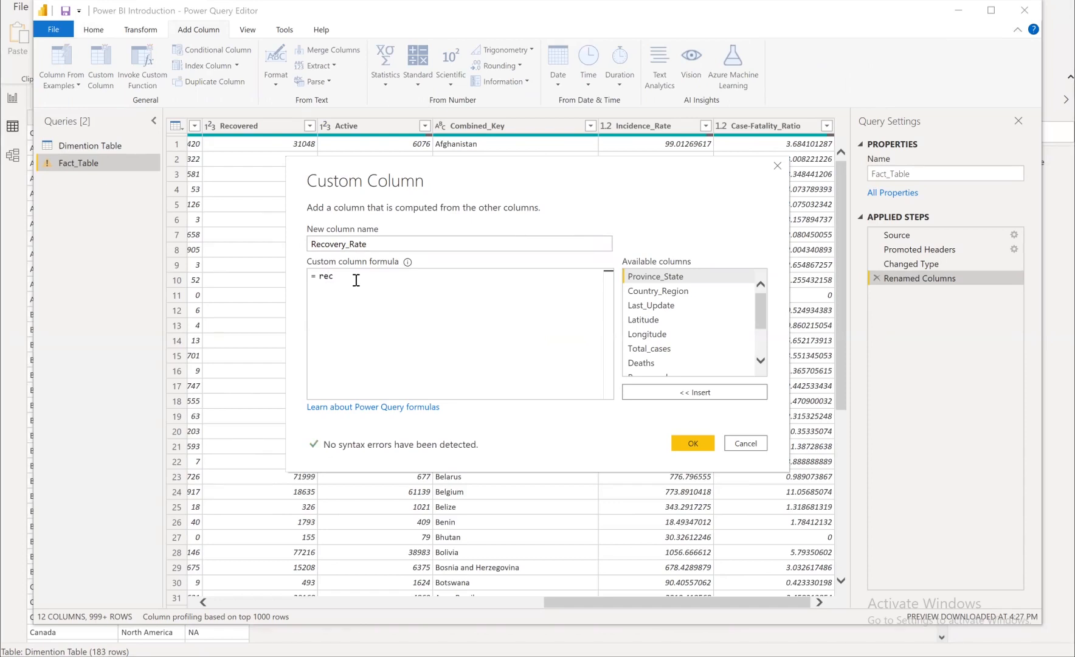
text(ove)
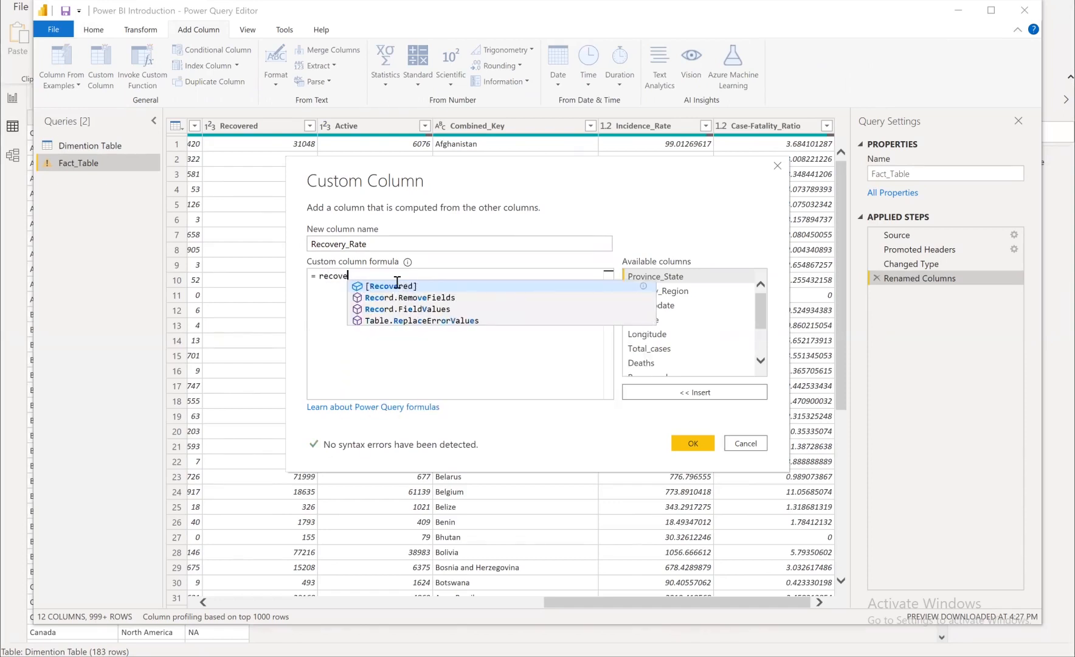
click(397, 284)
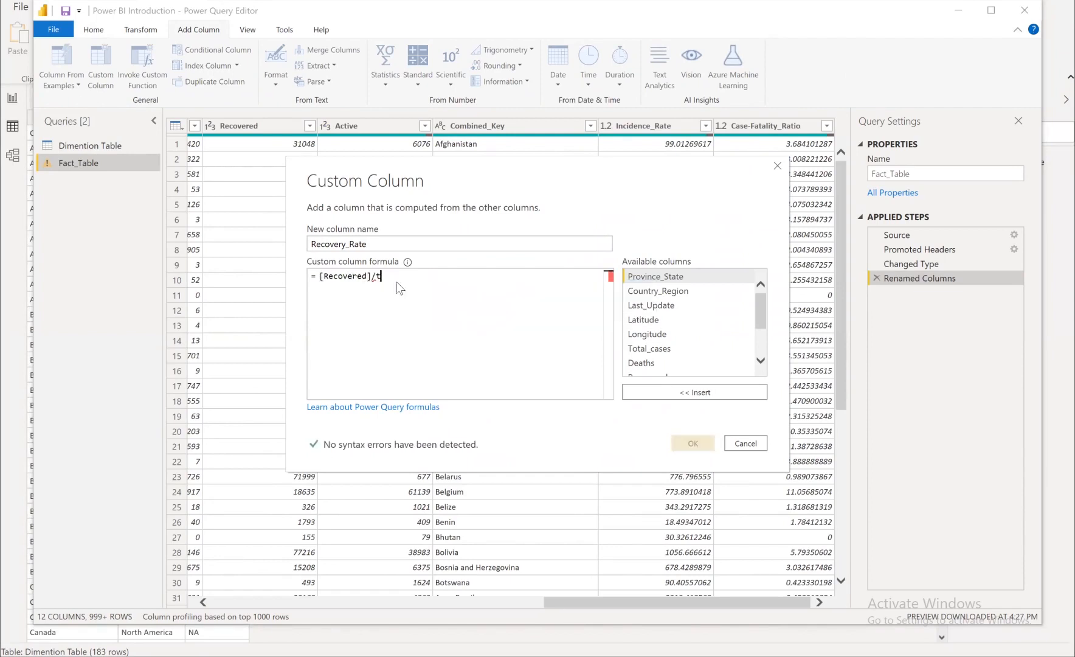
text(/to)
click(418, 289)
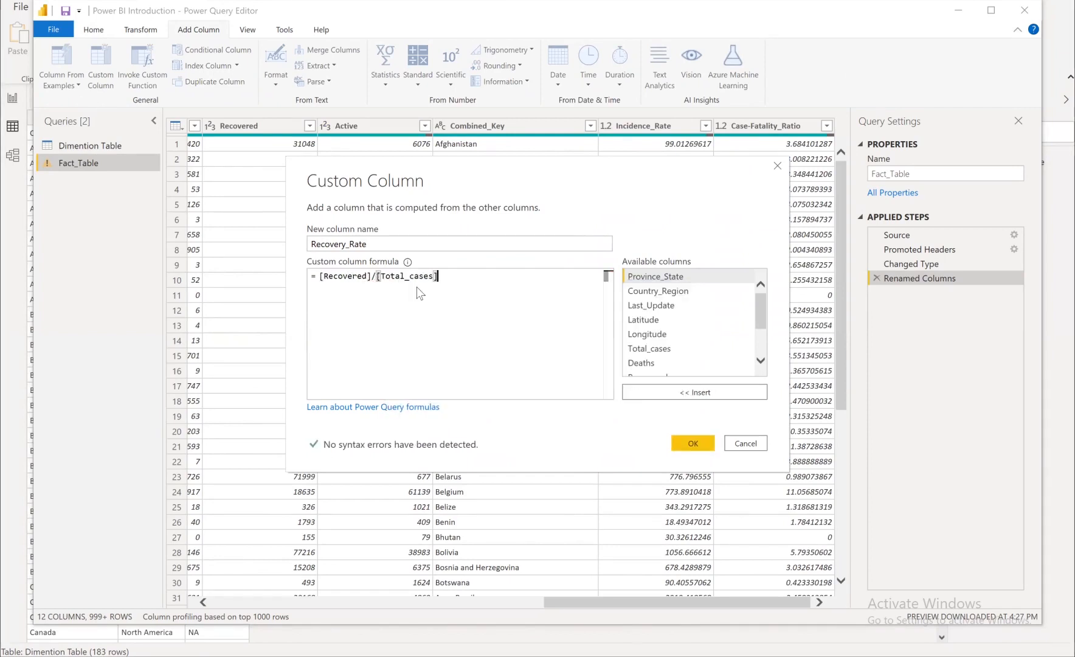
click(693, 444)
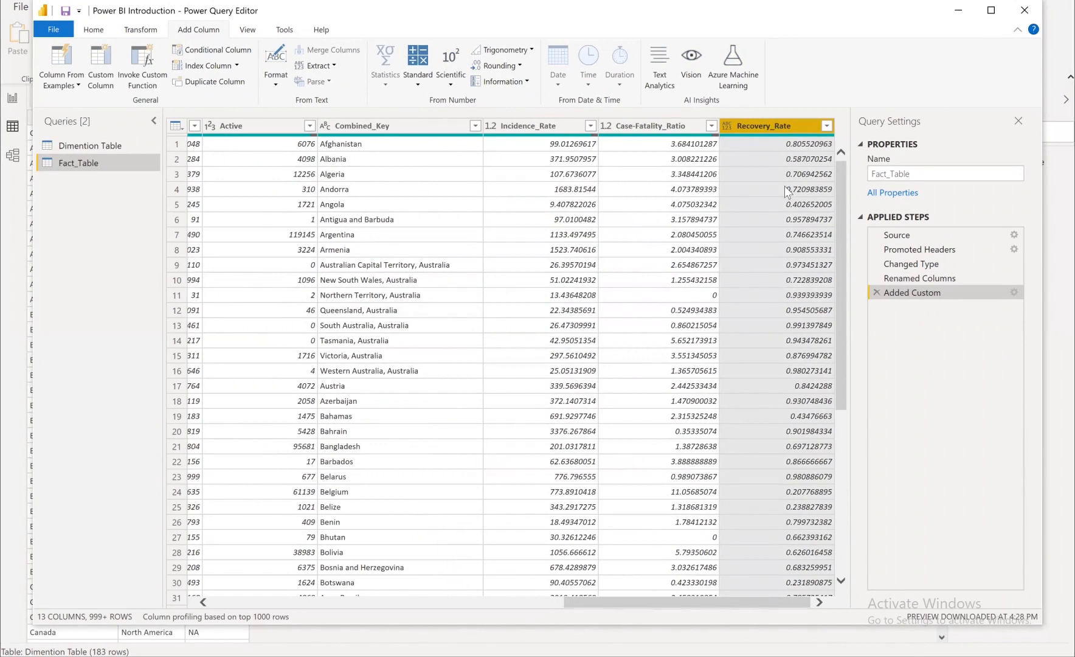
Change the data type of the Recovery_Rate column to Percentage
right_click(768, 125)
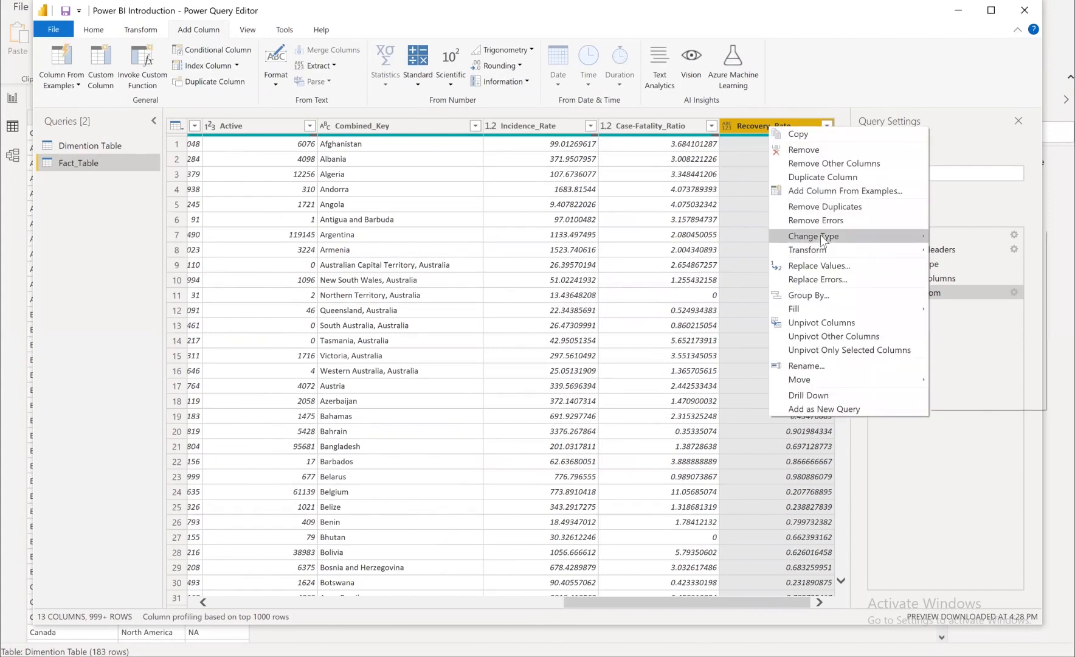
mouse_move(822, 238)
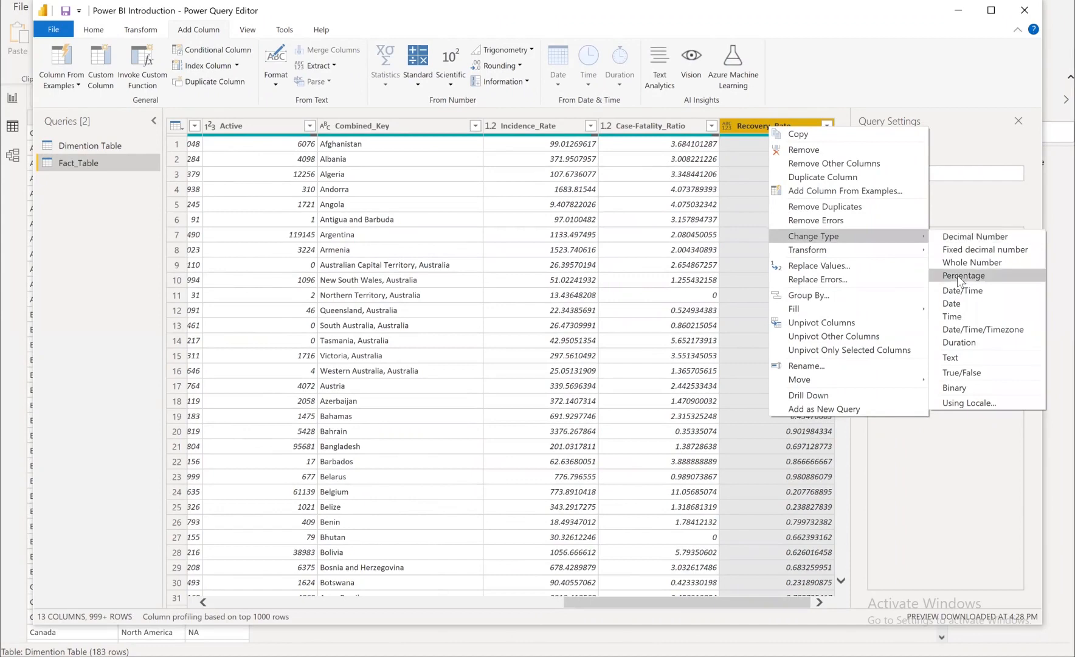
click(958, 276)
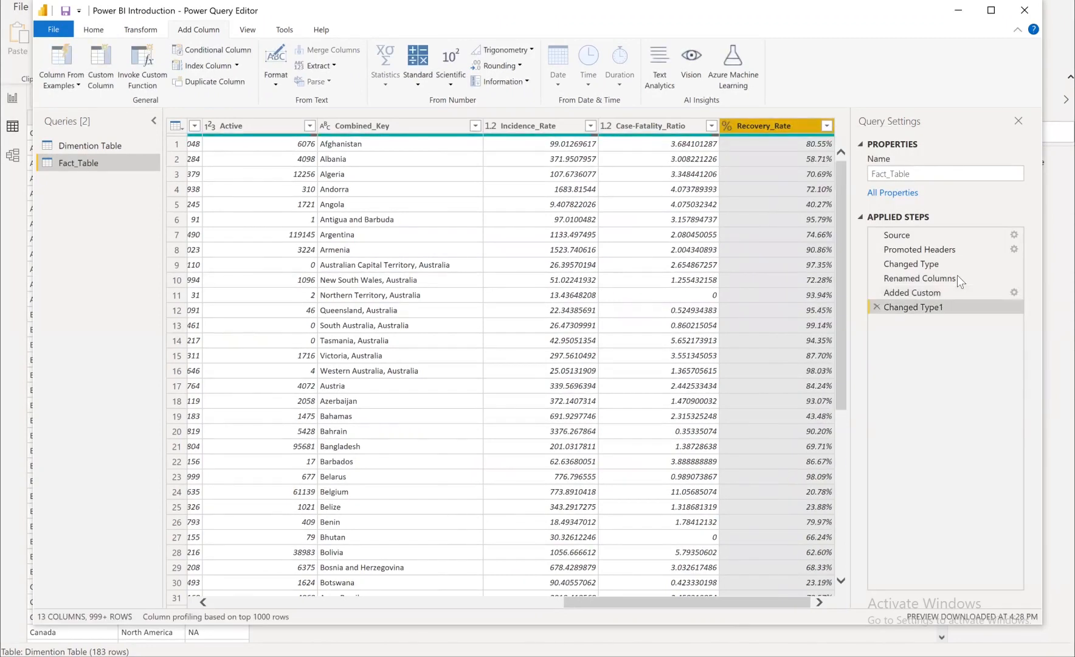
Close the Power Query Editor with all changes applied and go to the report view
click(53, 31)
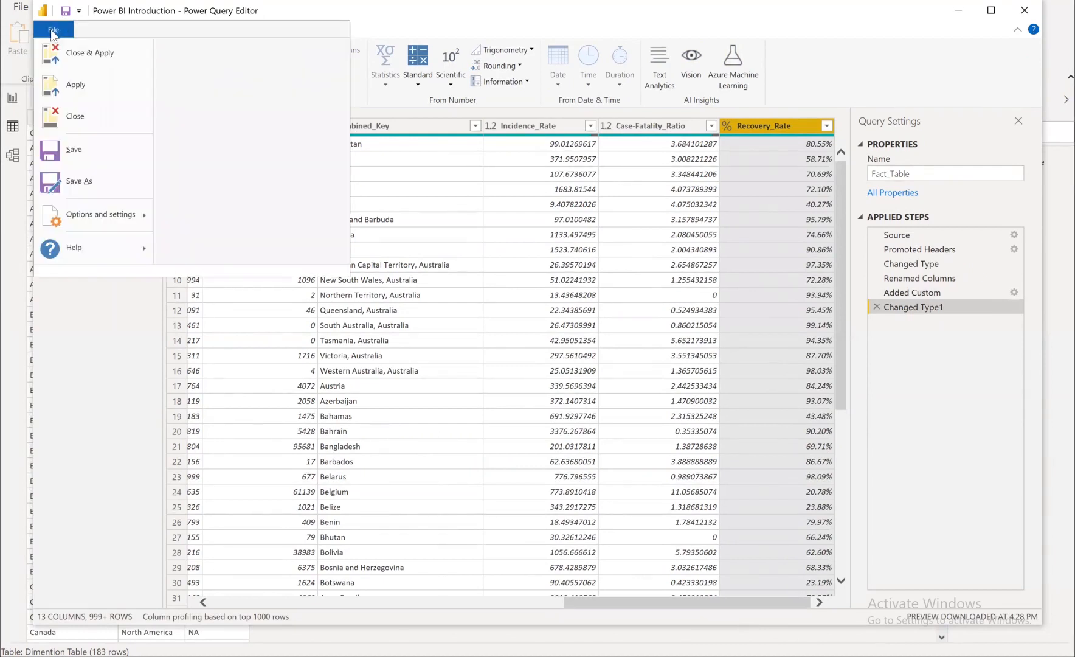
click(77, 58)
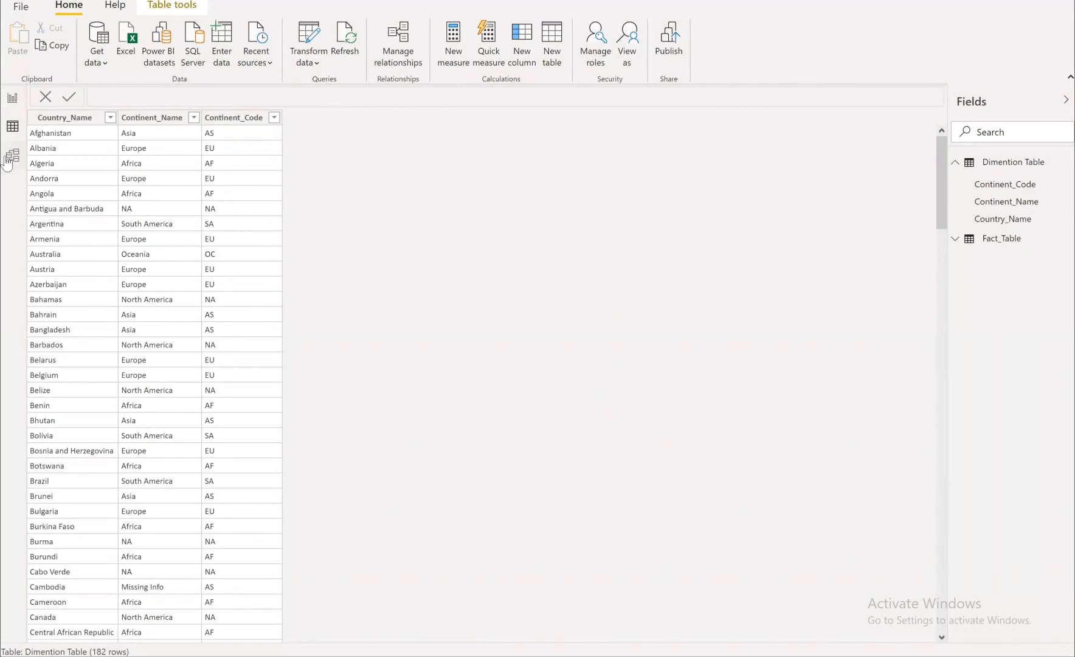
click(19, 133)
click(15, 105)
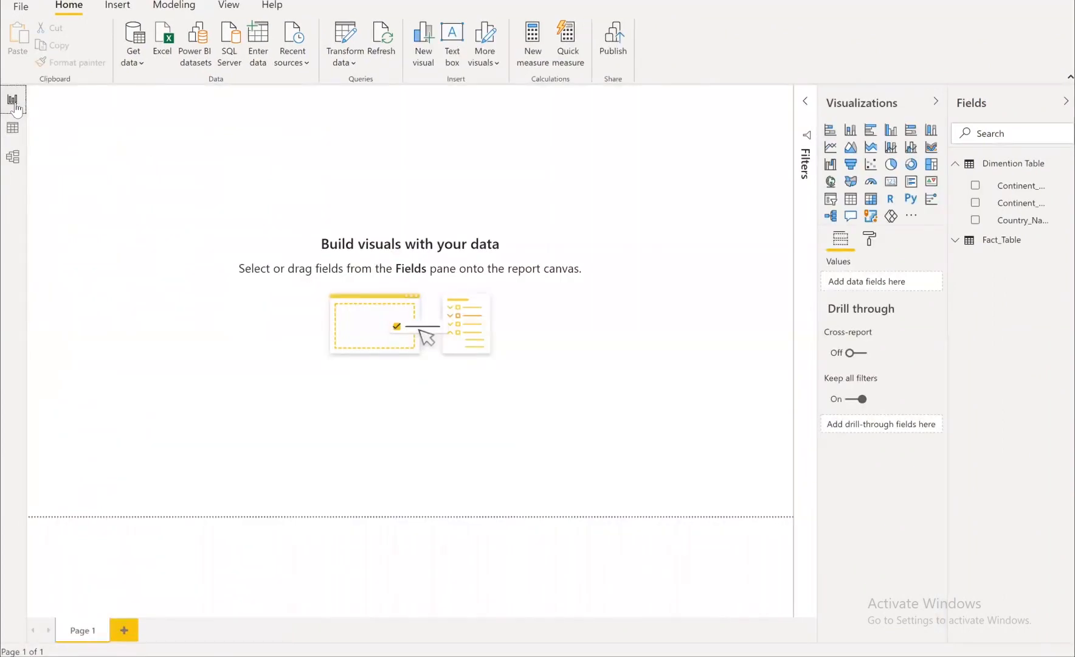
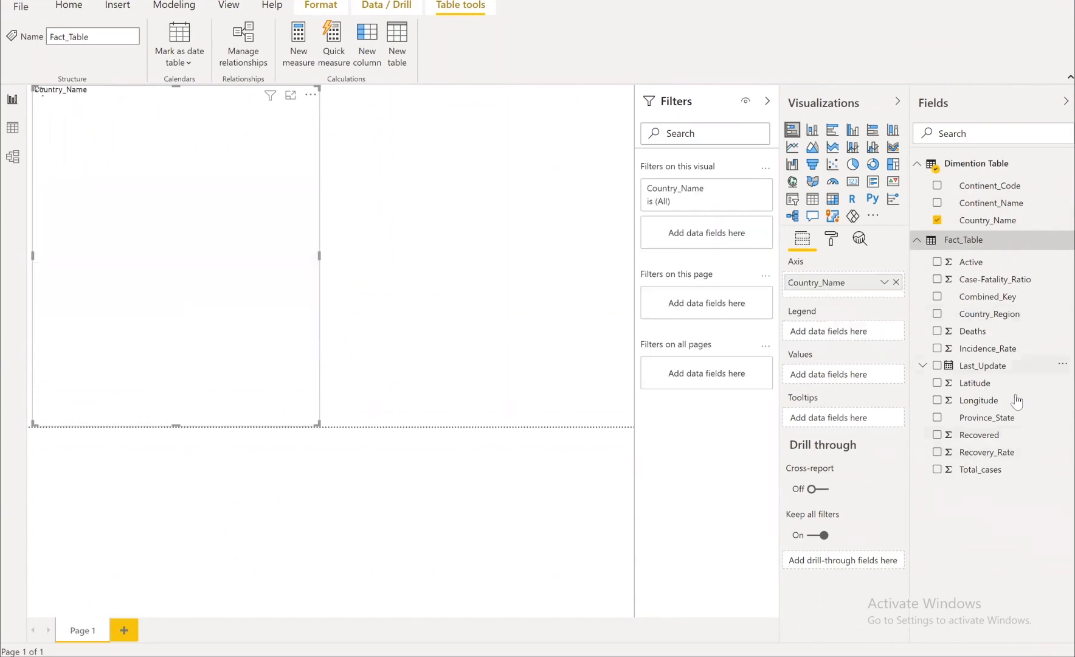
Add Total_cases from Fact_Table as the values of the bar chart that has Country_Name on its axis
drag(979, 480, 835, 383)
drag(981, 474, 852, 373)
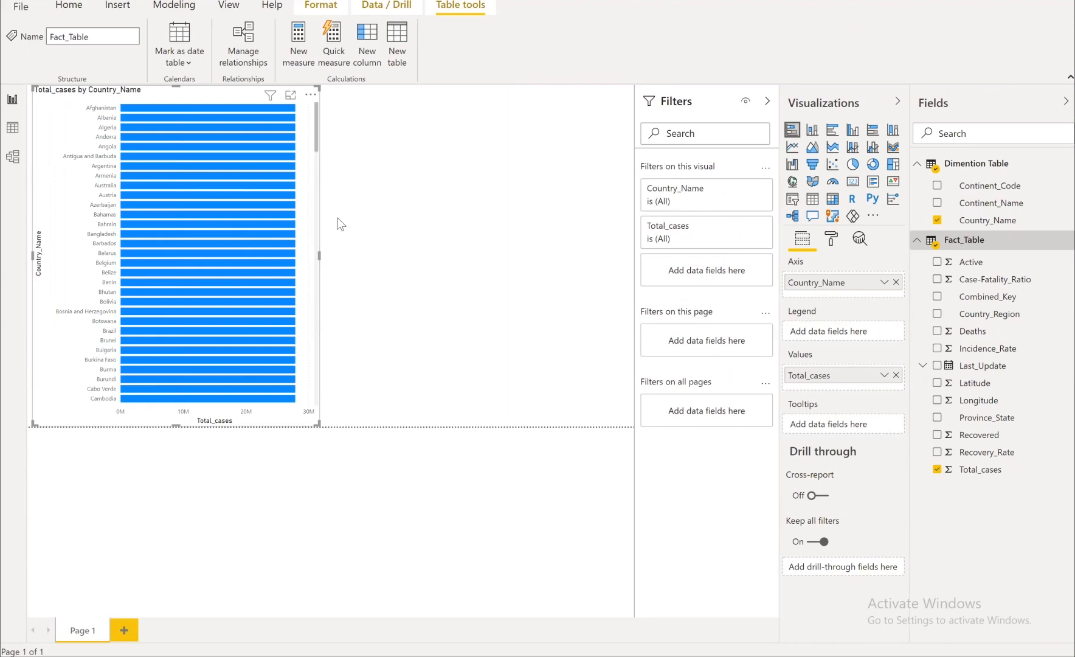
Create a relationship between Country_Name of Dimention Table and Country_Region of Fact_Table, and return to the report view
click(15, 158)
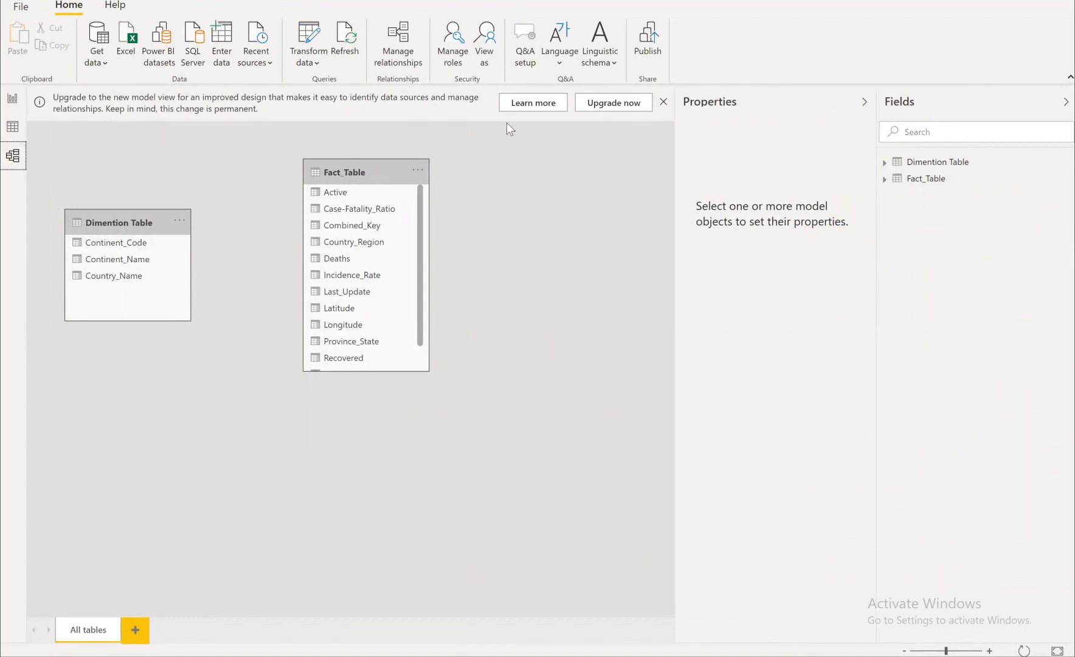
click(406, 59)
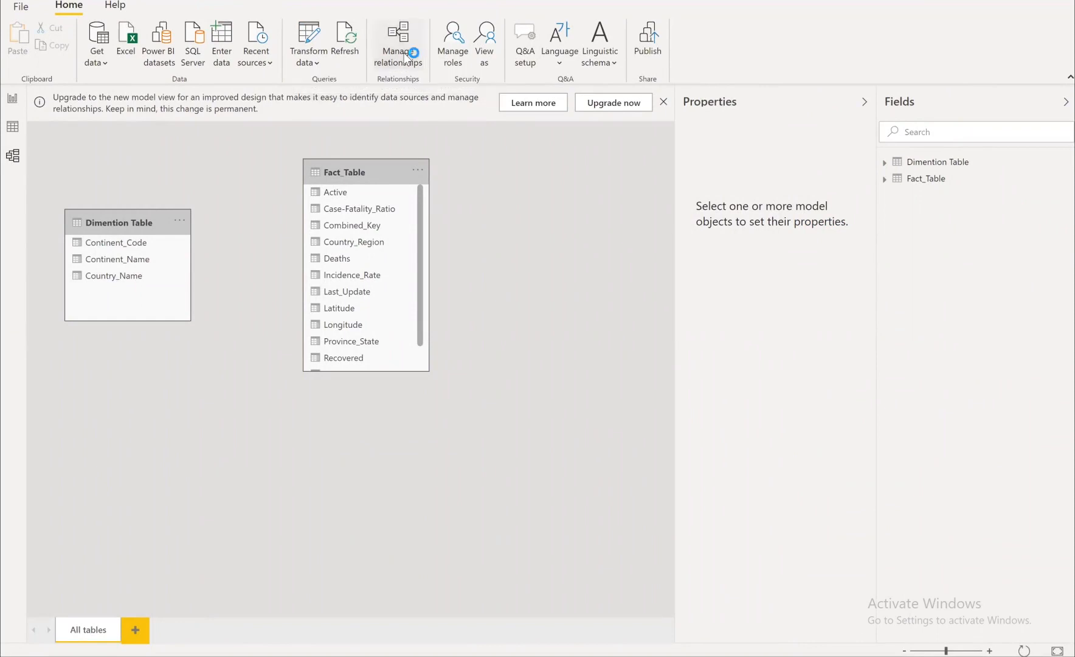
click(311, 444)
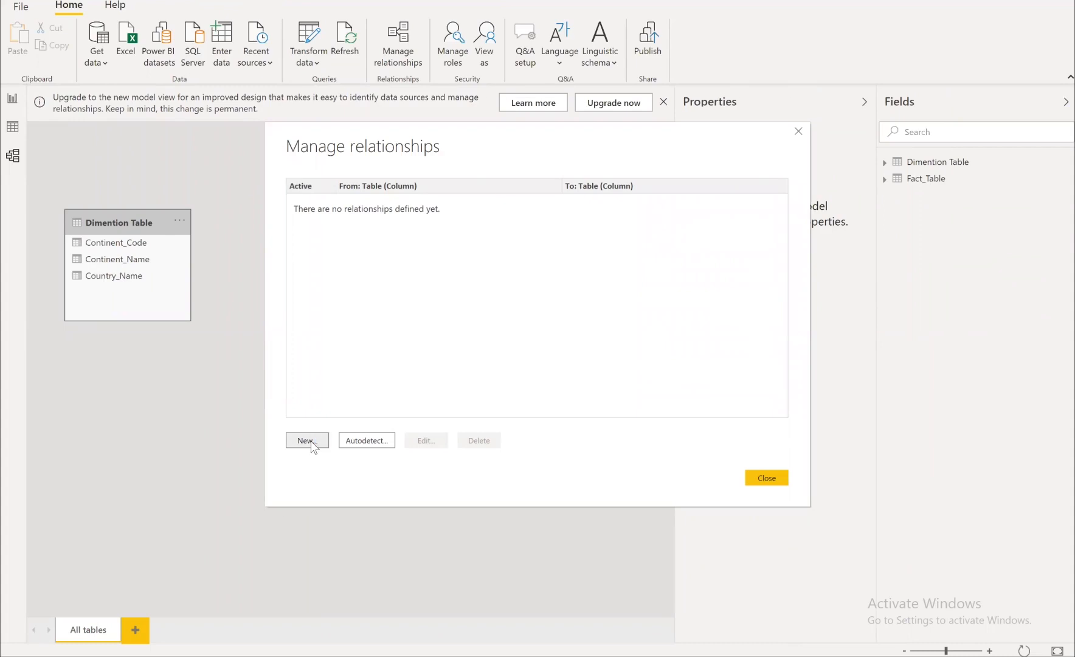
click(527, 183)
click(454, 200)
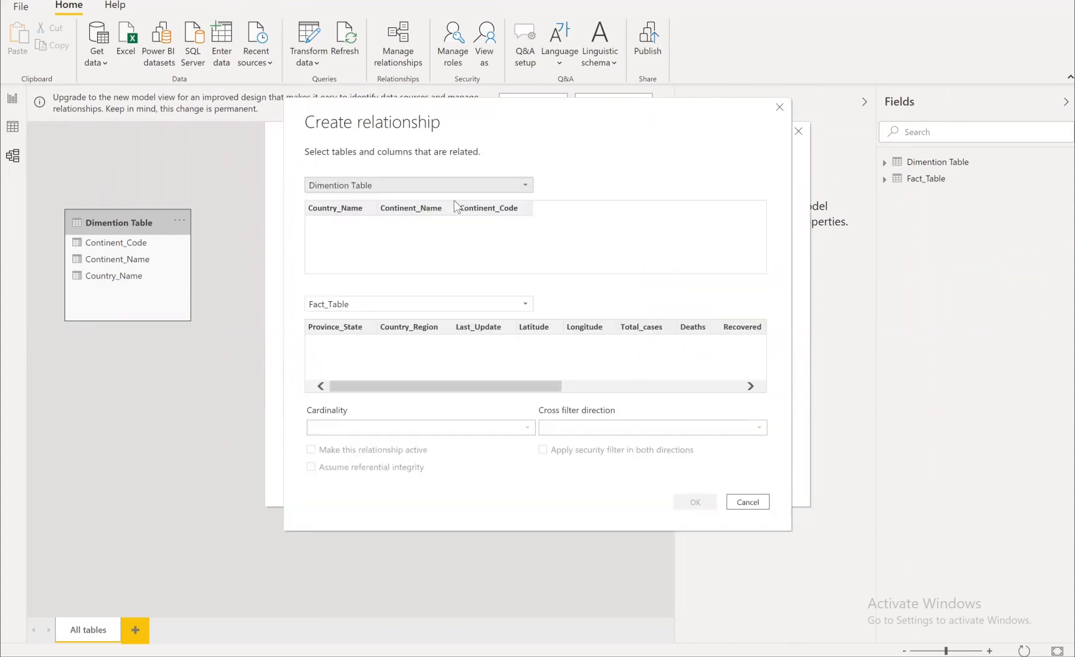
click(332, 208)
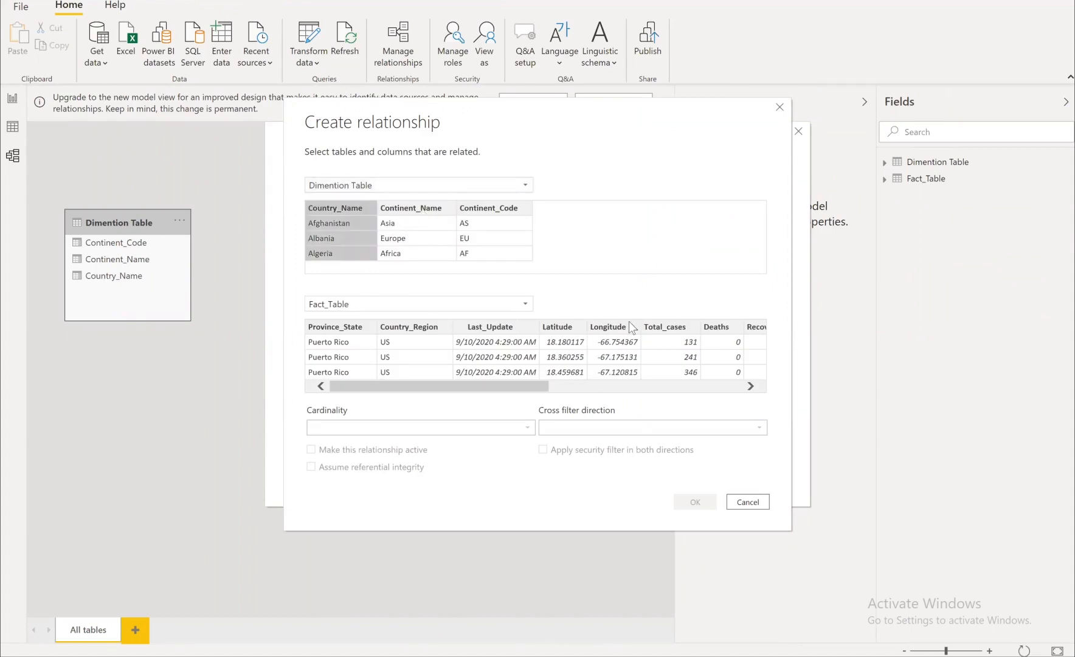
click(406, 331)
click(697, 507)
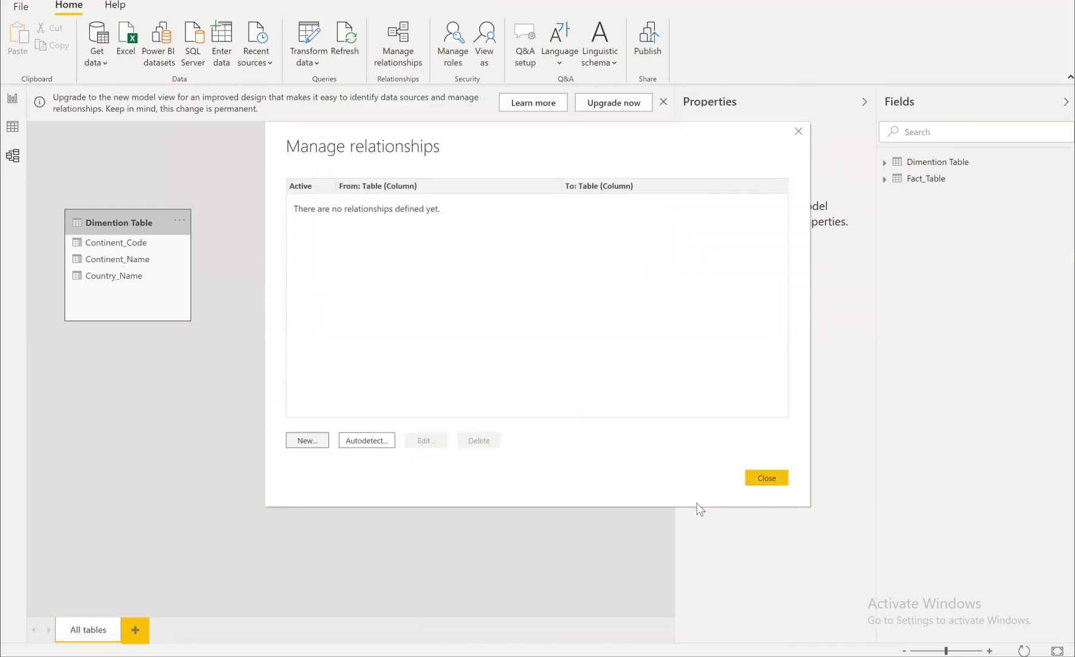
click(766, 478)
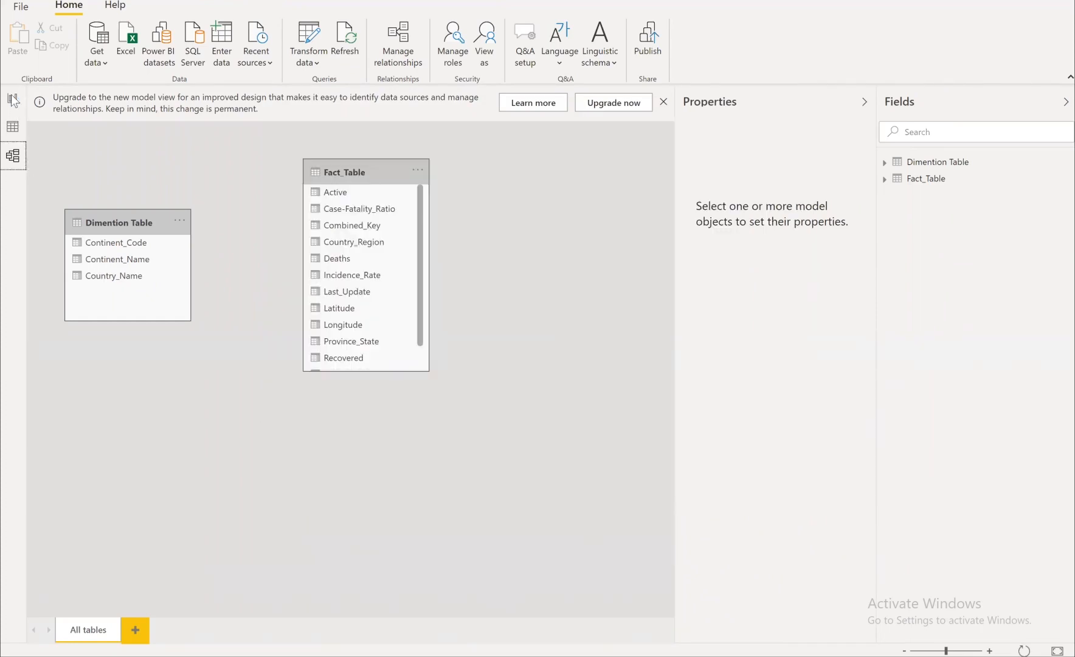
click(280, 240)
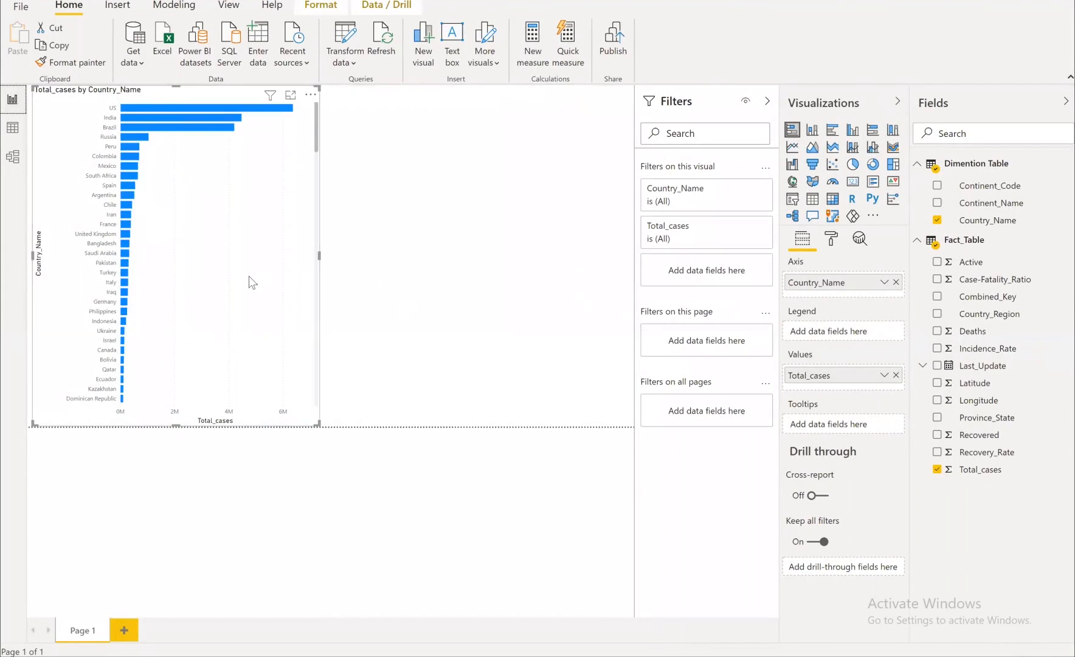
Add a pie chart beside the bar chart with Continent_Name as legend and Deaths as values
click(449, 233)
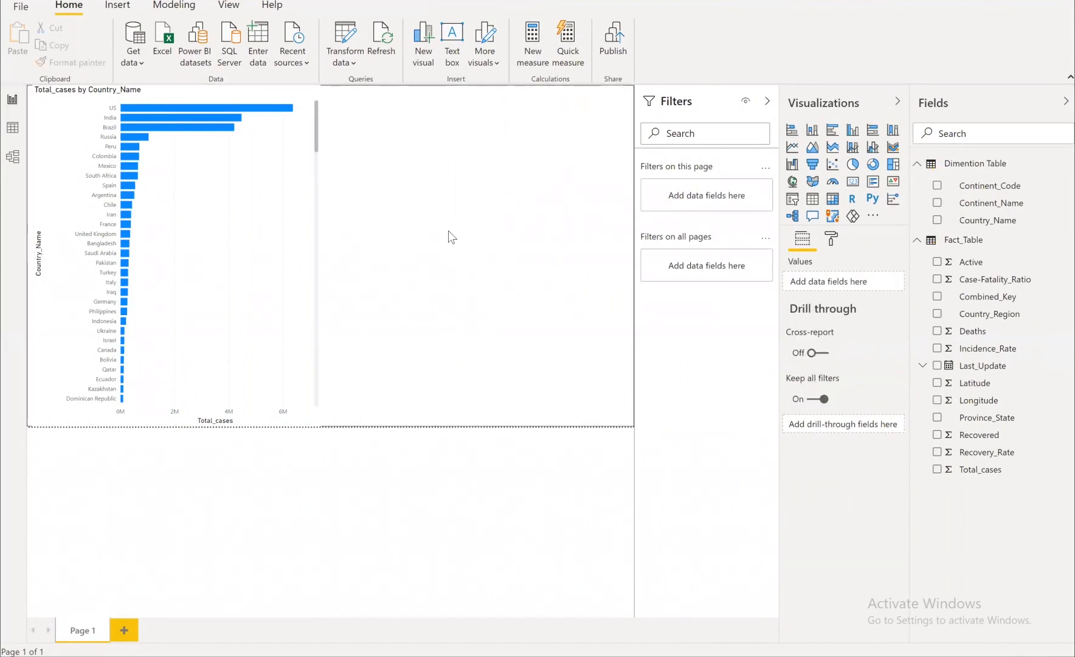
click(853, 165)
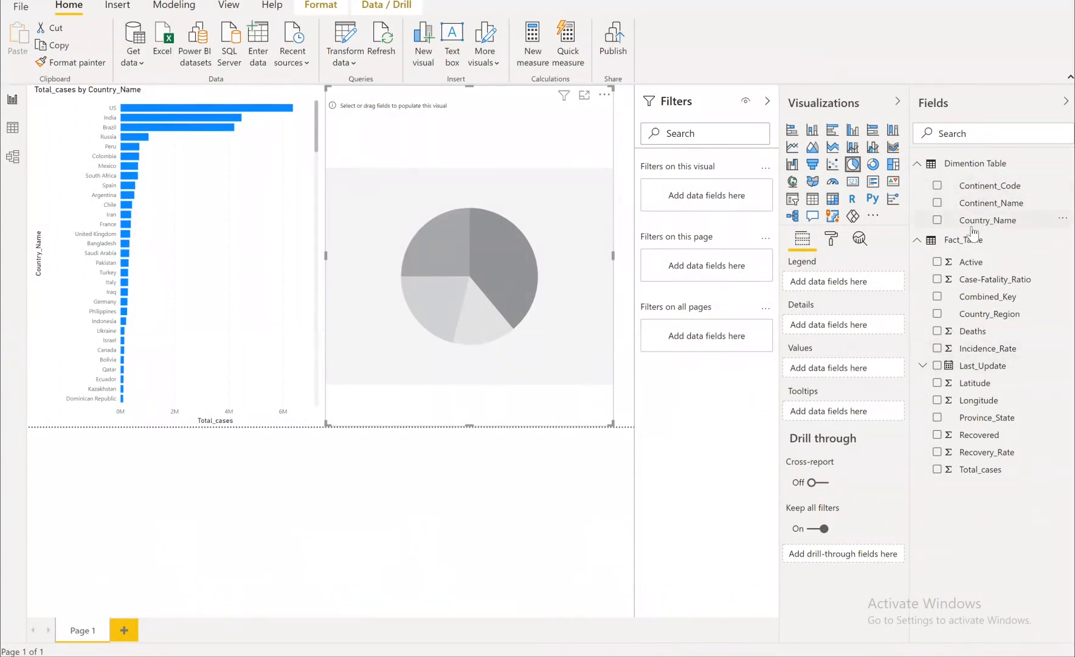
drag(967, 210, 831, 287)
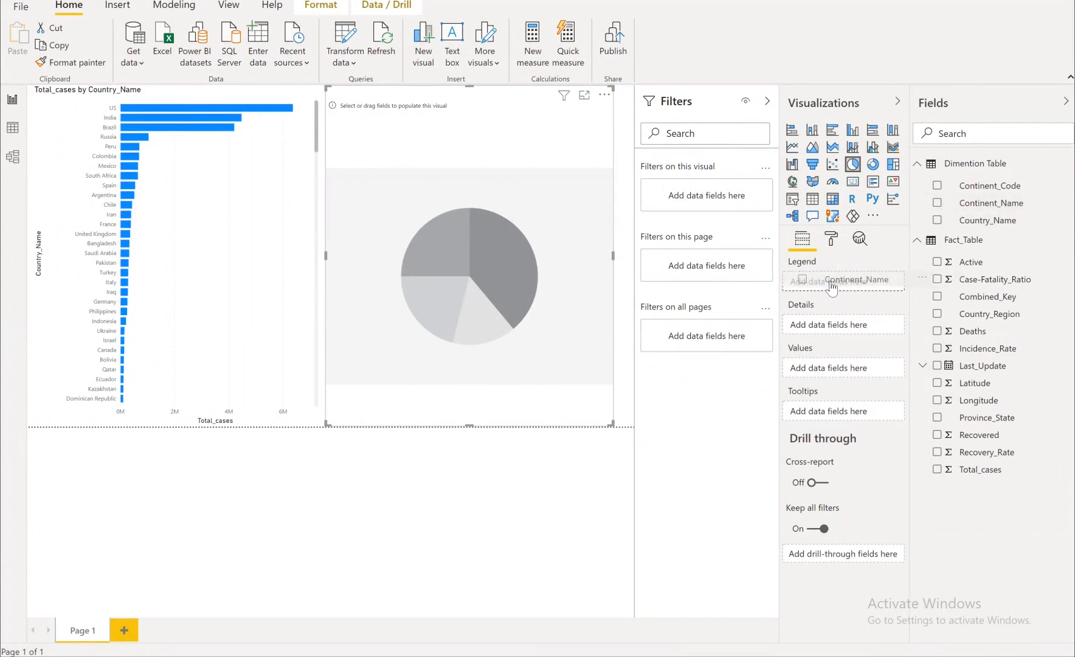
drag(832, 287, 833, 278)
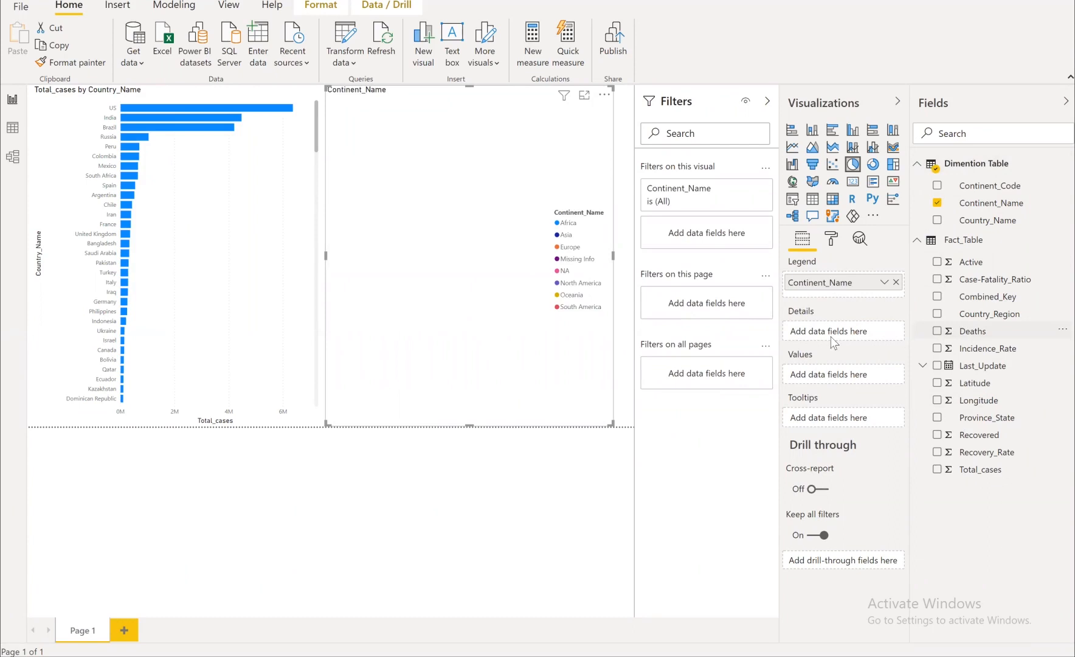
click(937, 331)
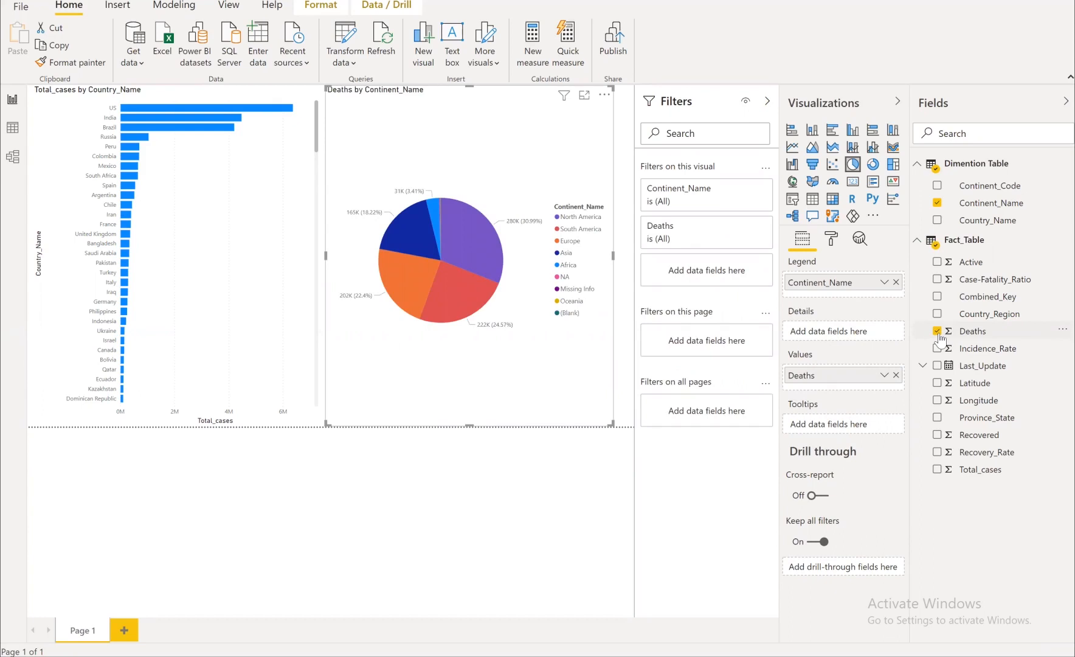
click(937, 331)
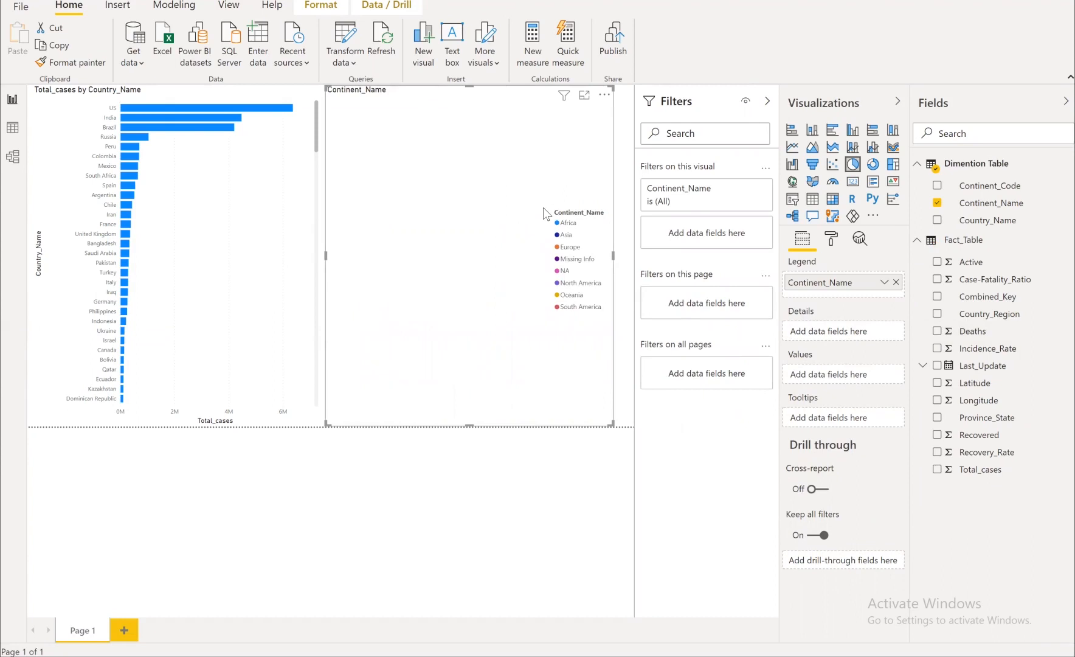
click(937, 332)
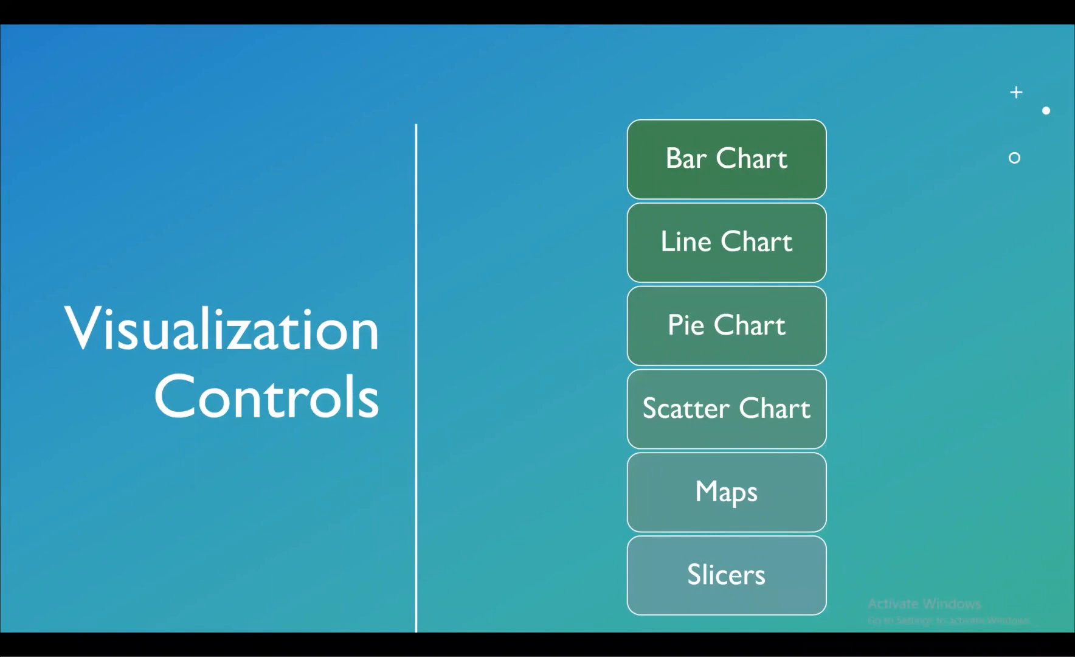
Advance the PowerPoint slide show from the Visualization Controls slide, switch to Power BI Desktop and select the Total_cases bar chart
key(Right)
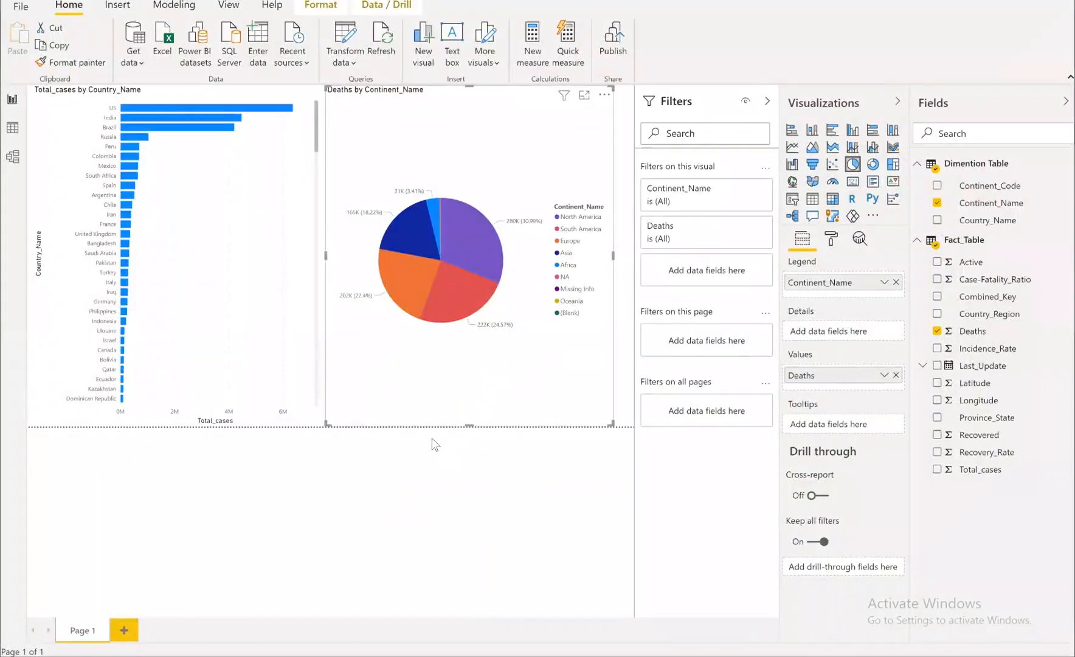
click(204, 217)
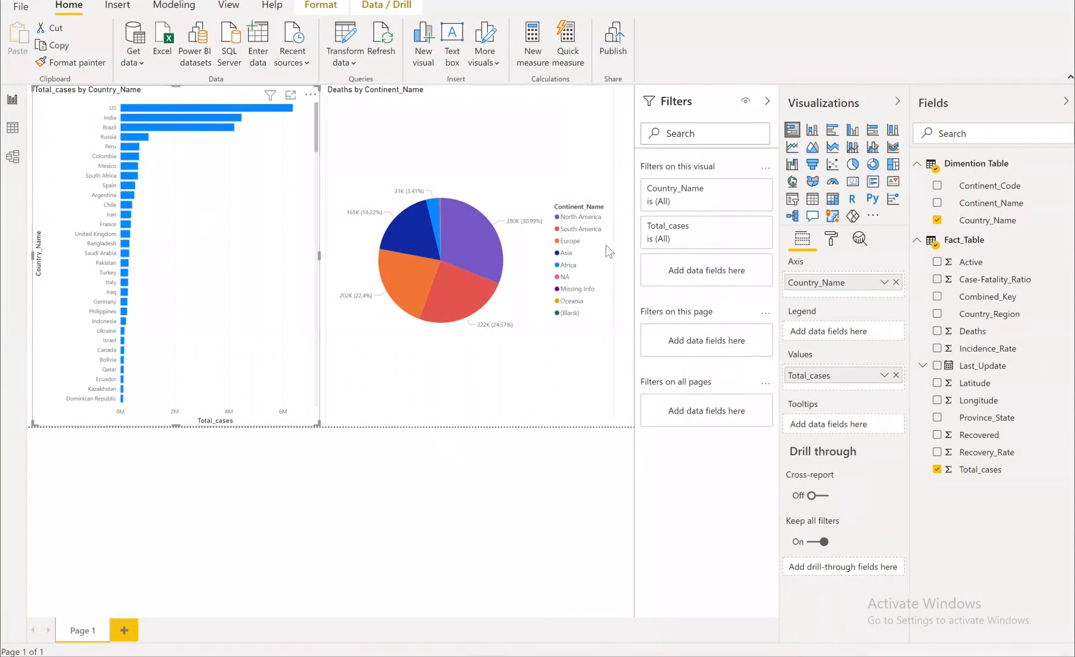
Filter the Total_cases bar chart's Country_Name with a Top N filter showing the top 10 by Total_cases
mouse_move(746, 191)
click(746, 188)
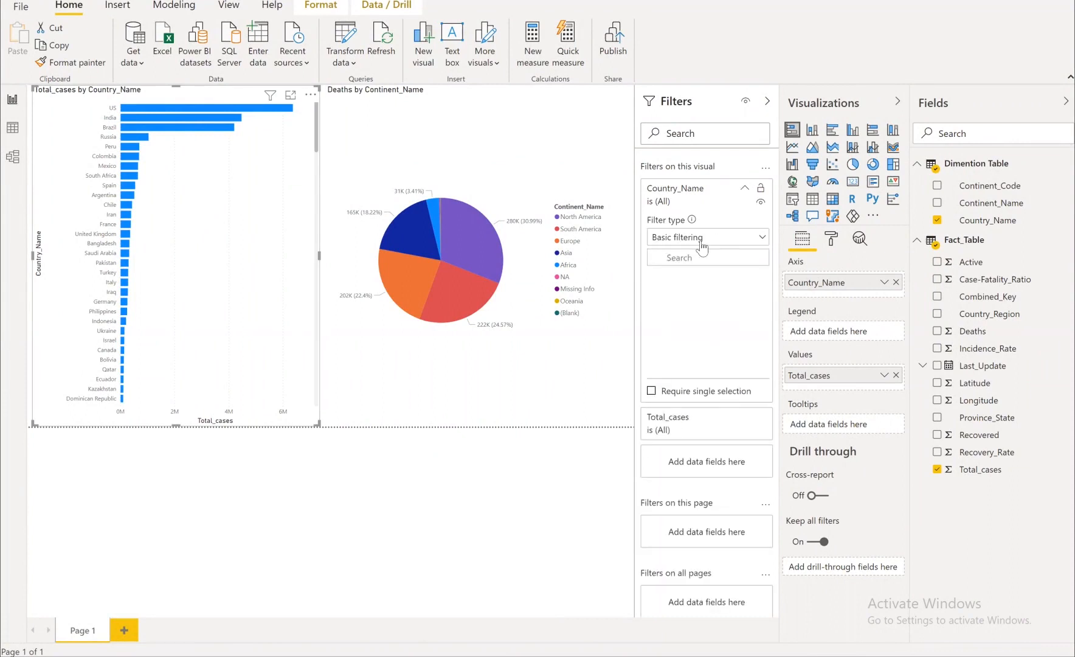
click(762, 238)
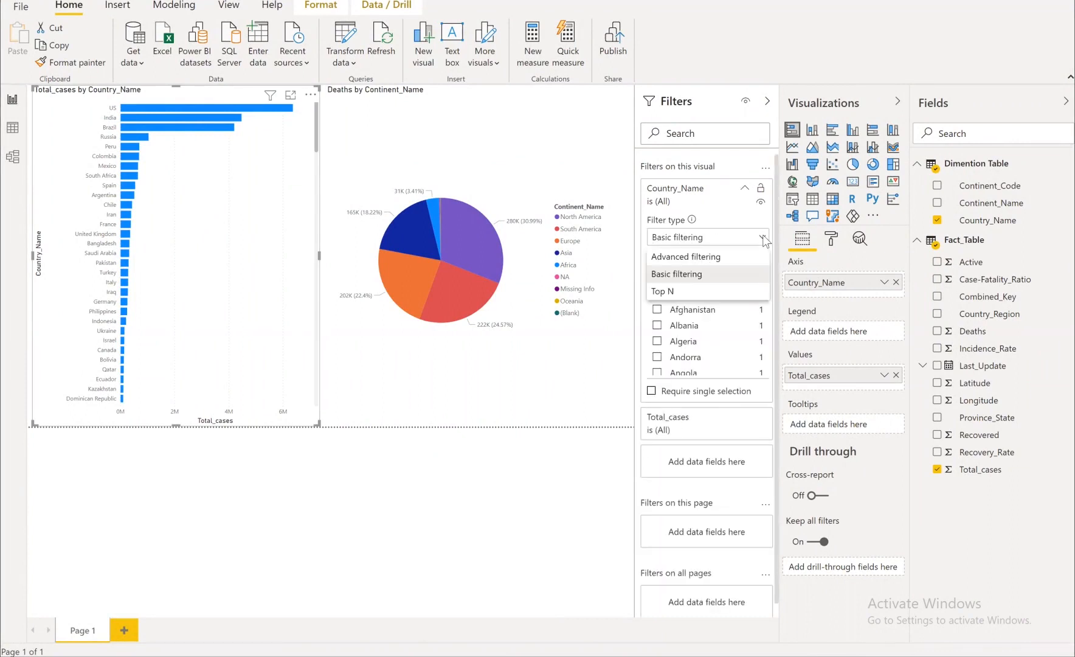
click(682, 292)
click(746, 275)
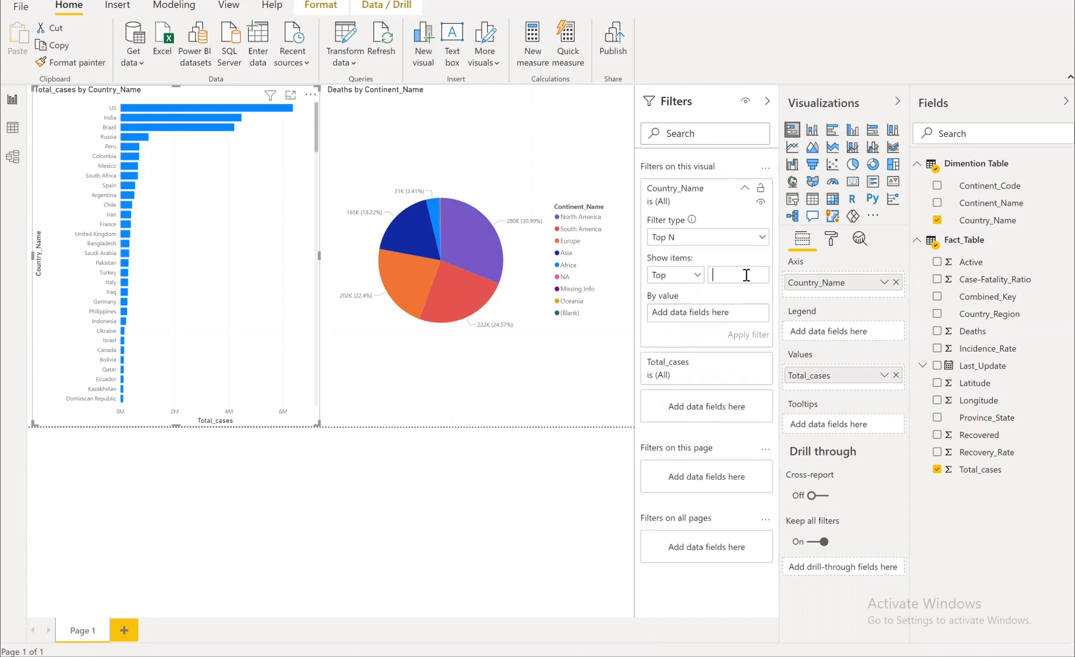
text(10)
drag(949, 473, 684, 318)
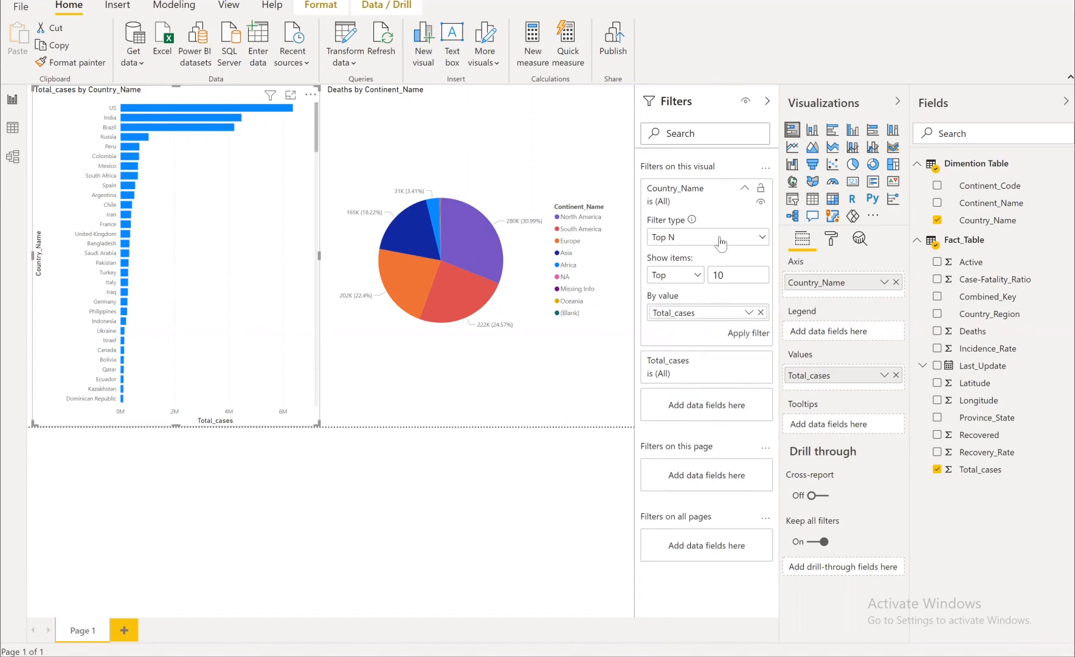
click(746, 339)
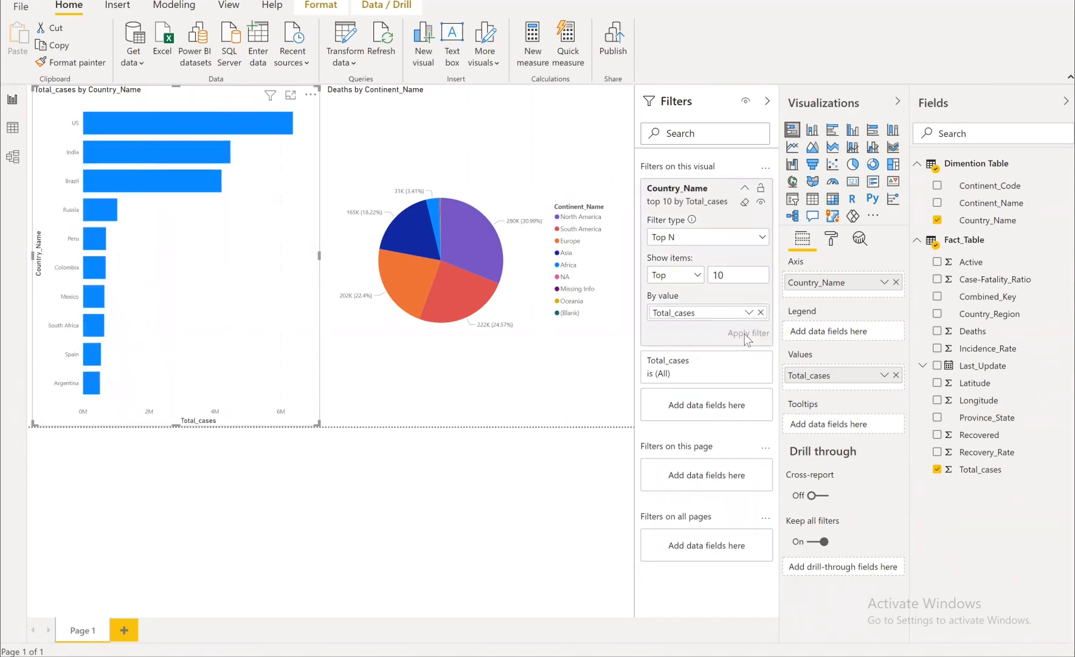
mouse_move(271, 132)
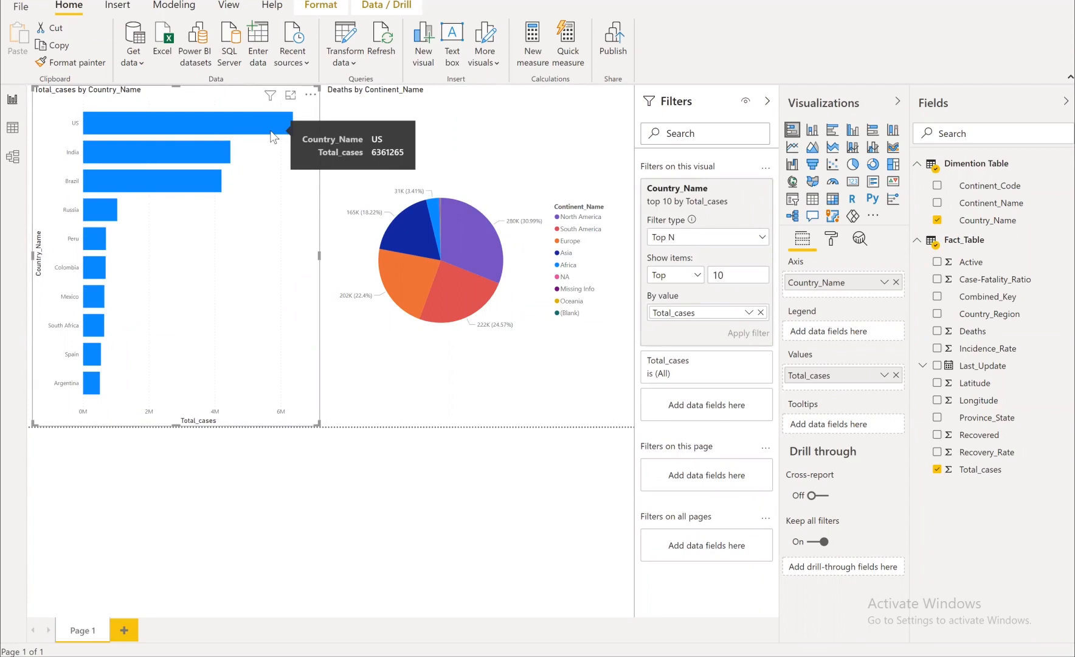
Filter the Deaths pie chart's Continent_Name to exclude (Blank), NA and Missing Info
click(440, 145)
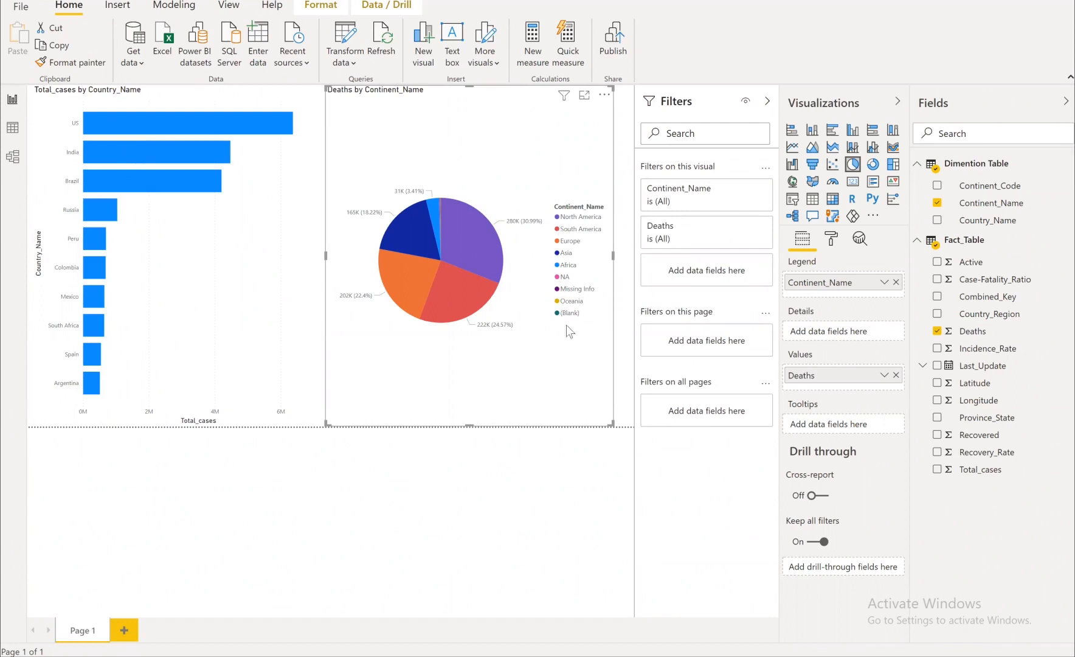
click(746, 191)
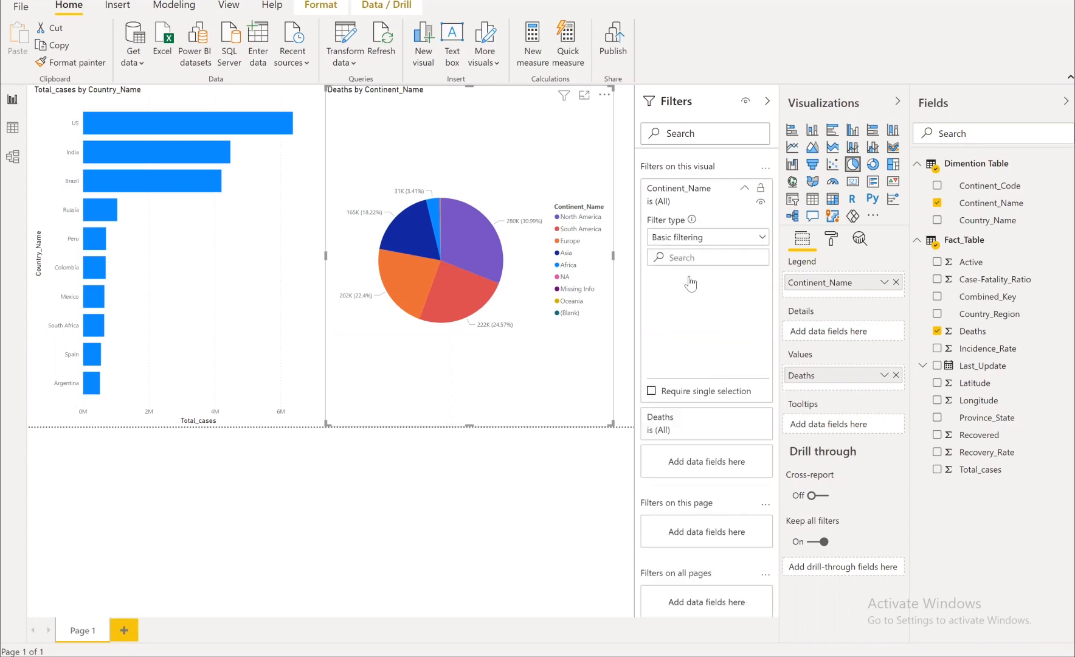
click(657, 280)
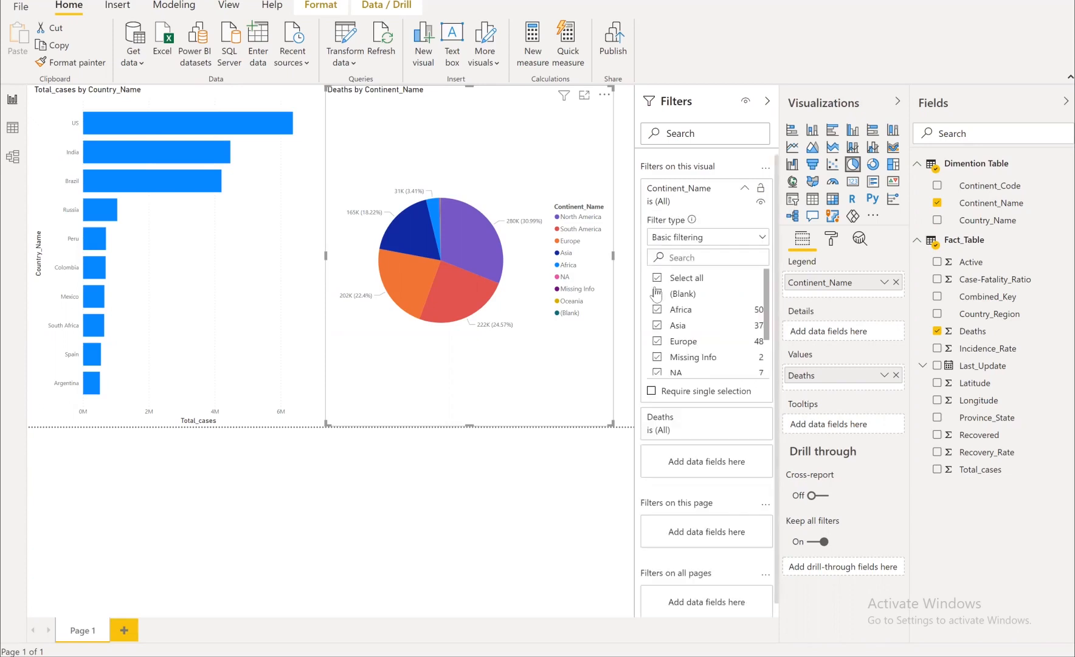
click(658, 295)
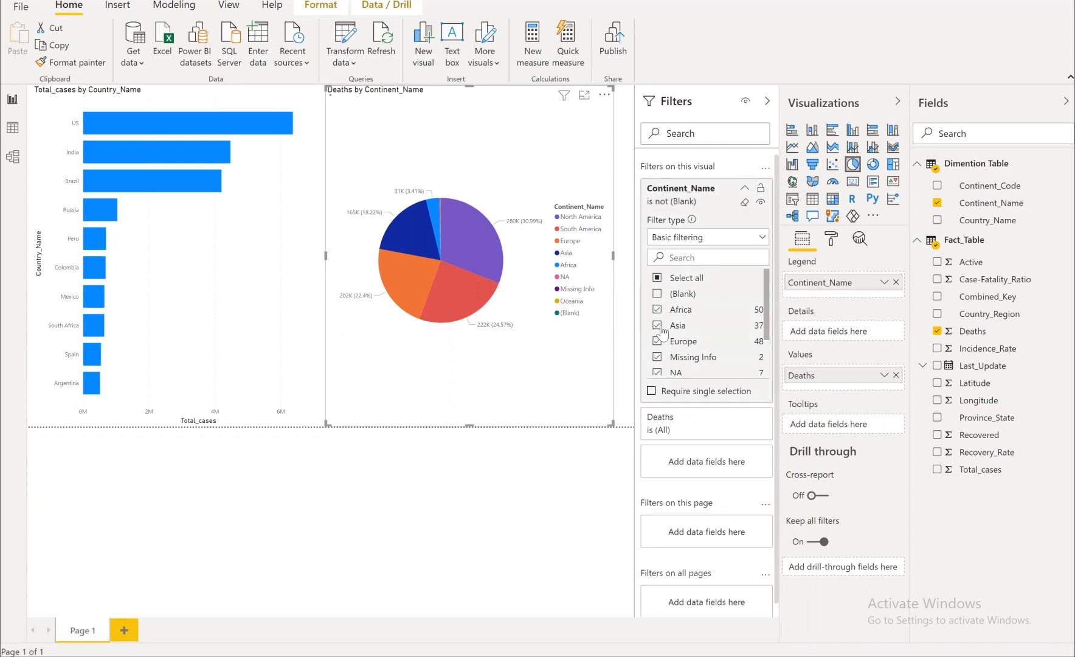
click(657, 372)
click(658, 357)
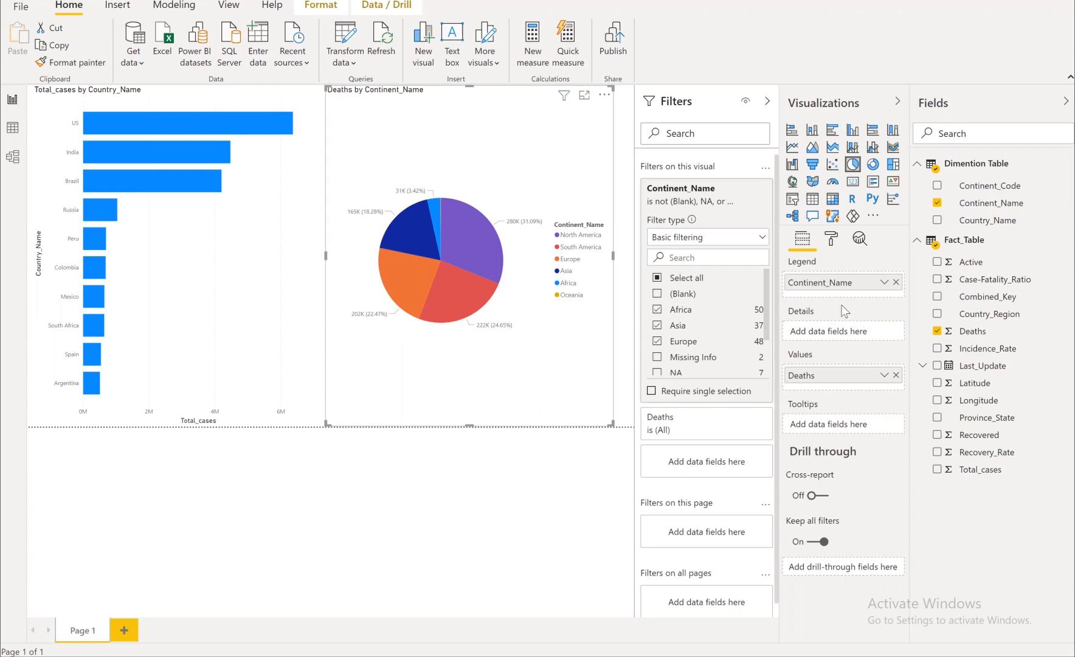
Set the text size of the pie chart's detail labels to 14 pt
click(834, 240)
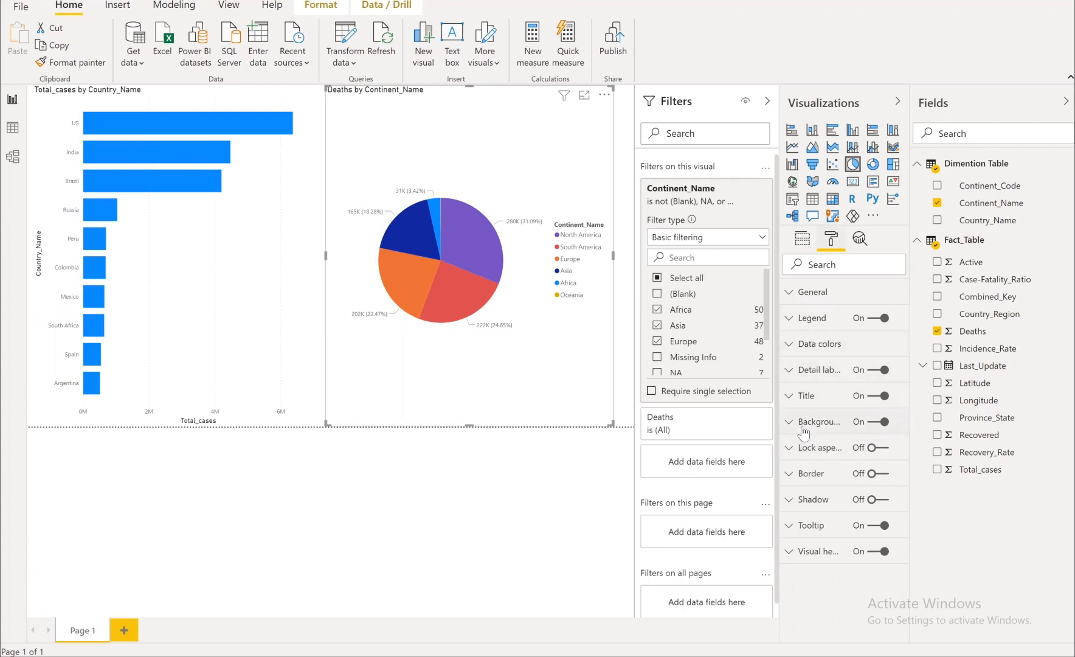
click(791, 369)
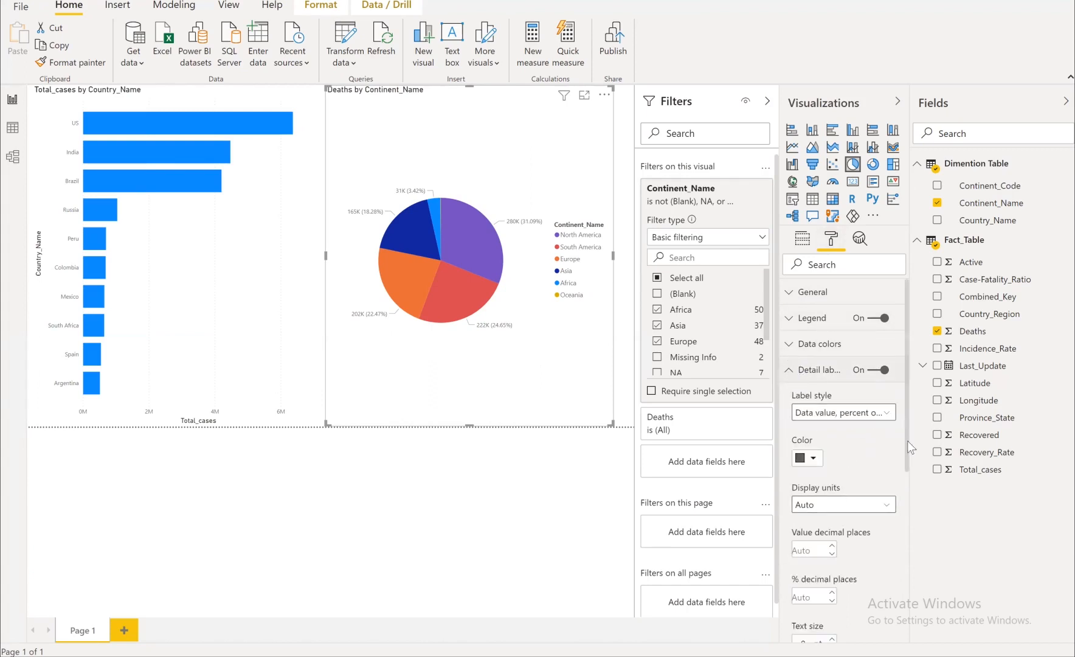
scroll(907, 440, down, 2)
scroll(905, 521, down, 2)
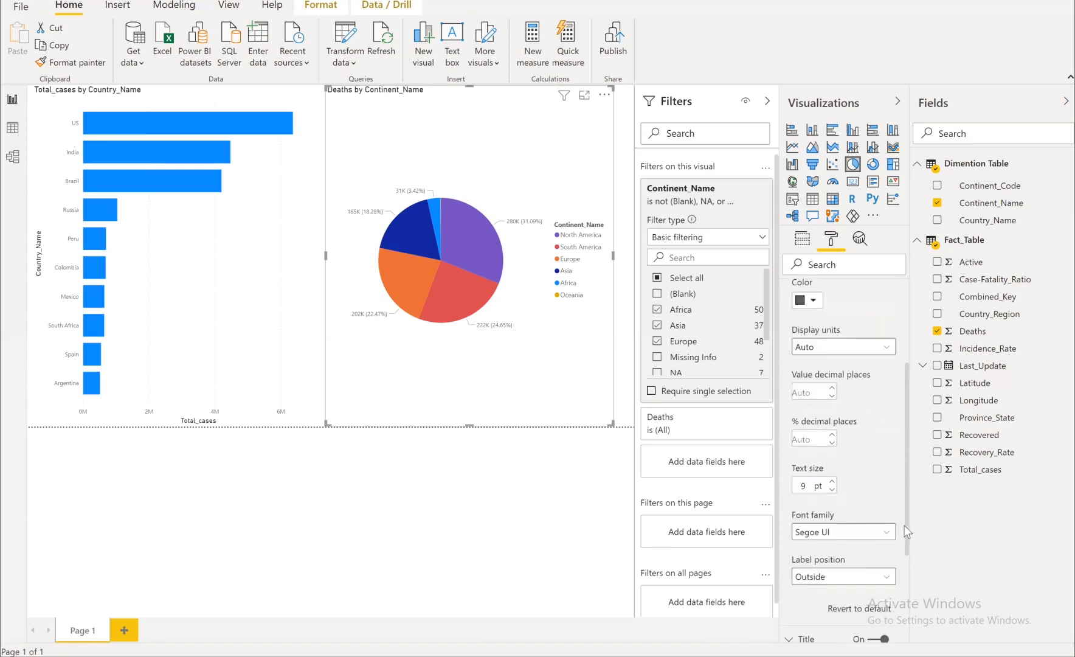
click(831, 482)
click(832, 482)
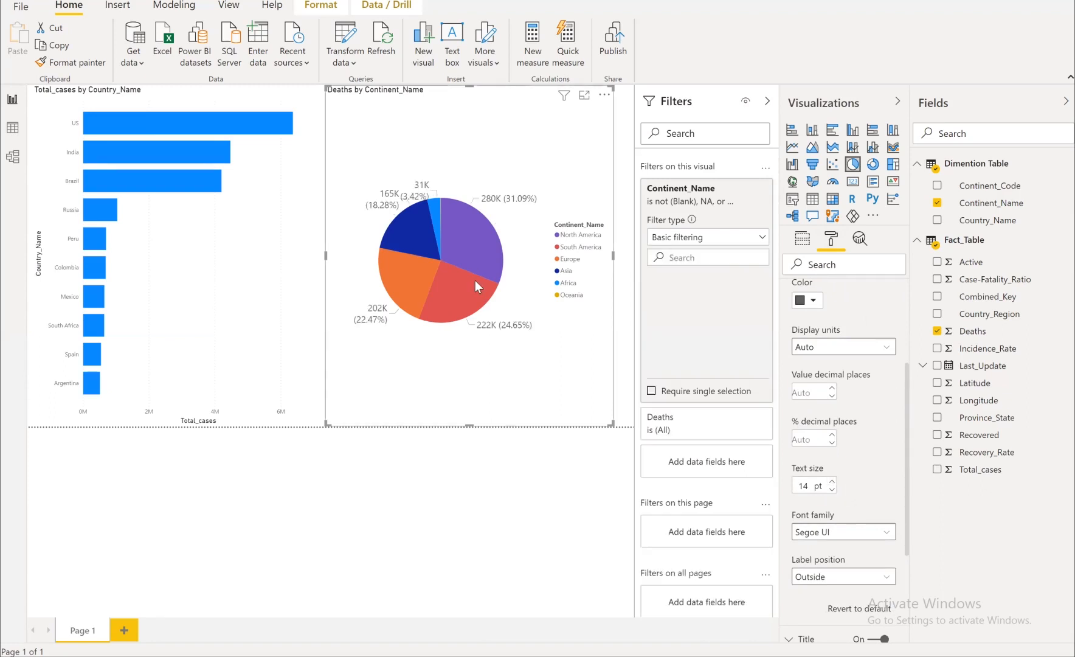
mouse_move(475, 280)
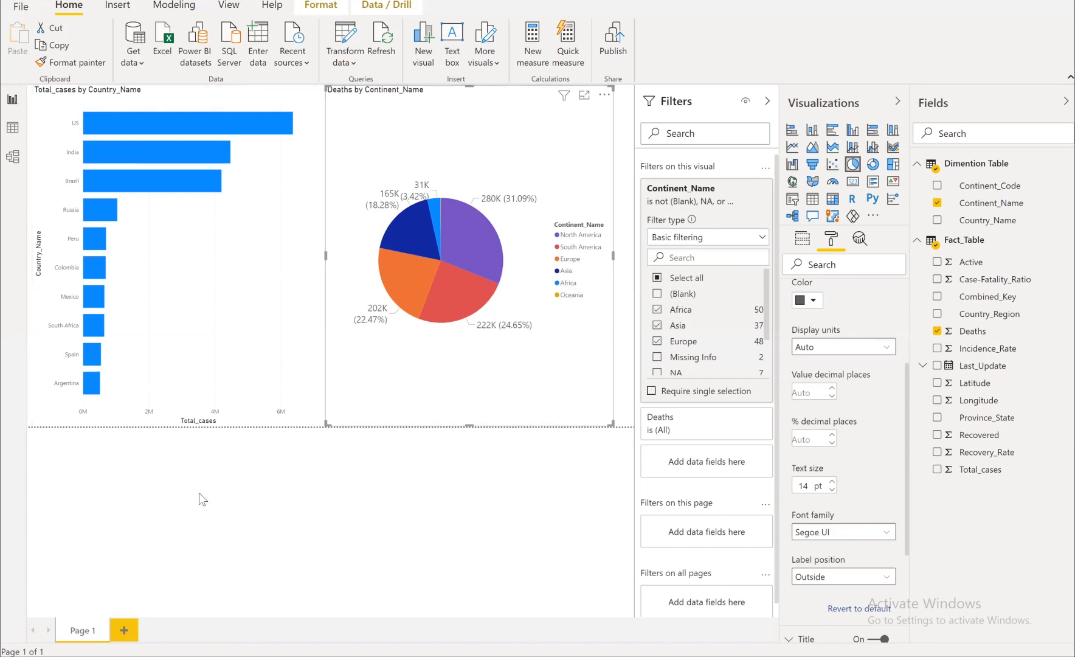
Rename the report page as Covid 2021
double_click(83, 631)
text(Covi)
text(d)
text(_2020)
key(BackSpace)
text(1)
Save the report and publish it to My workspace
click(23, 8)
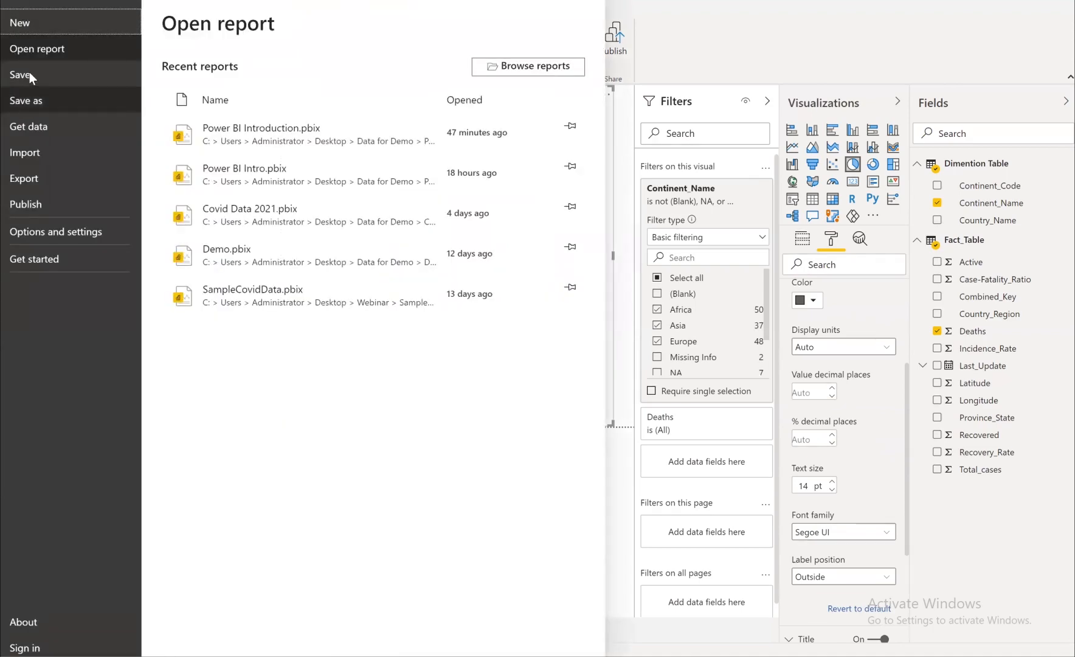
click(29, 74)
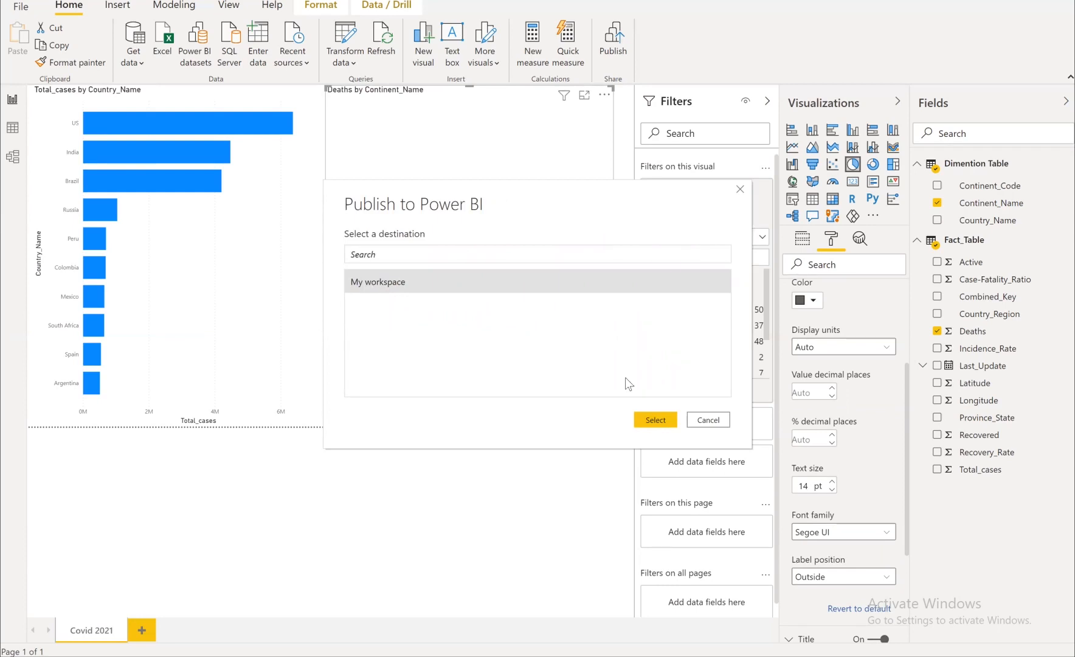
click(655, 420)
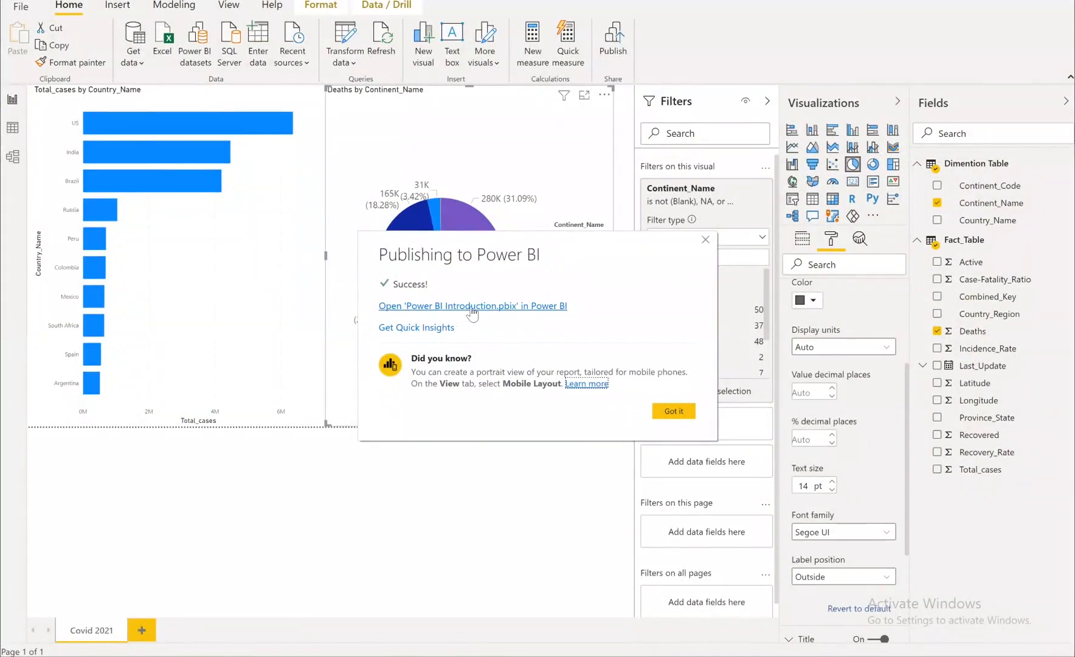
Open the published Power BI Introduction report in the Power BI service and go to the content list of My workspace
click(471, 306)
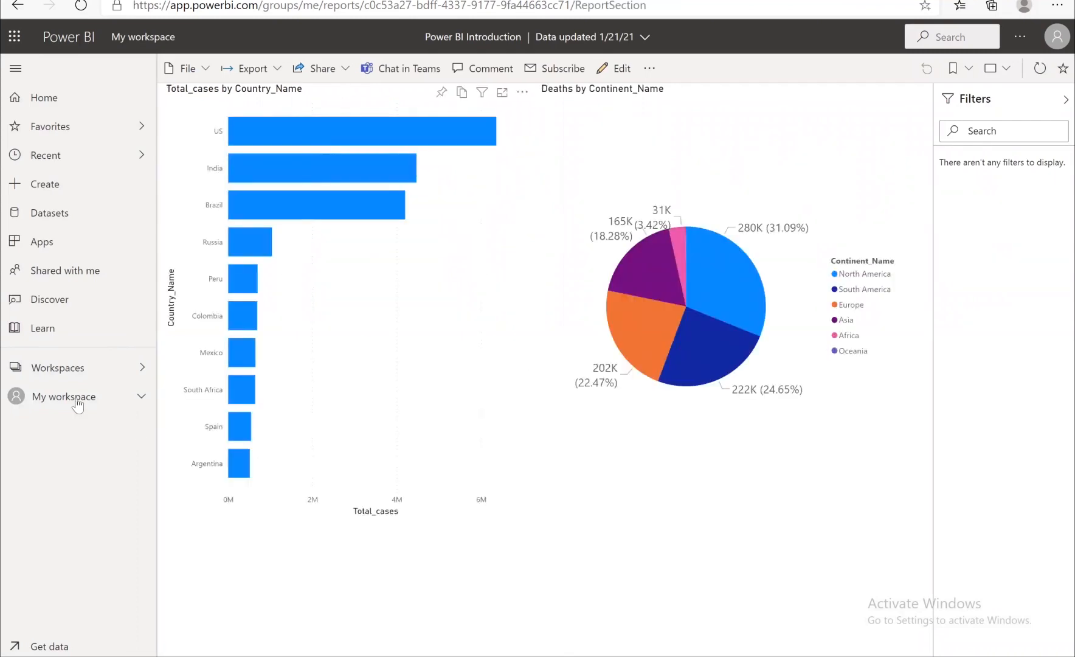
click(142, 397)
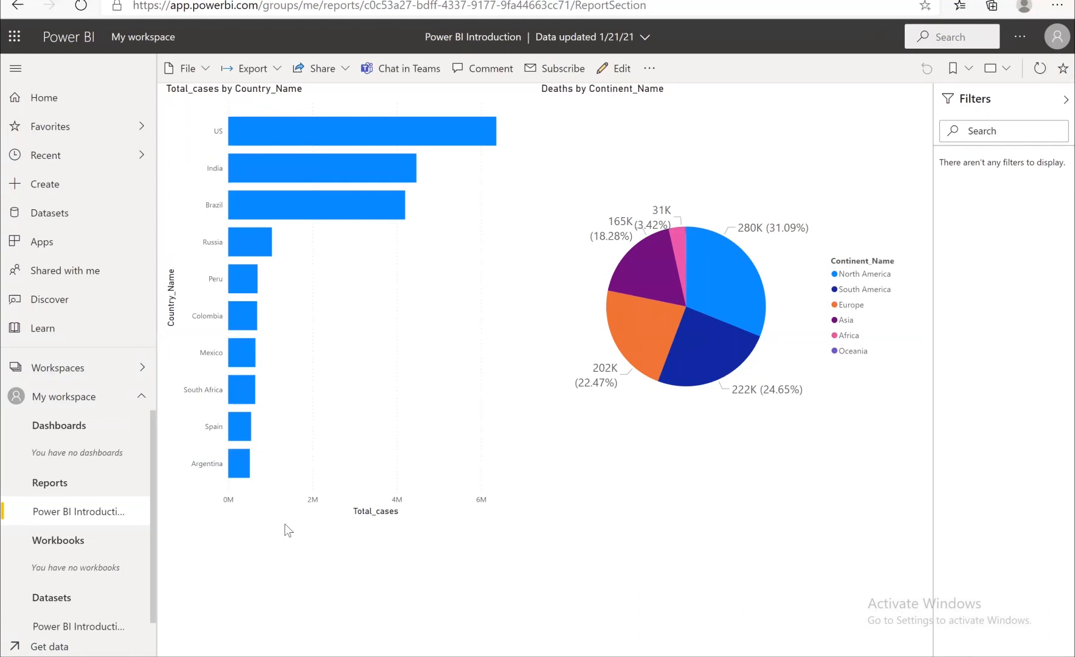
click(79, 402)
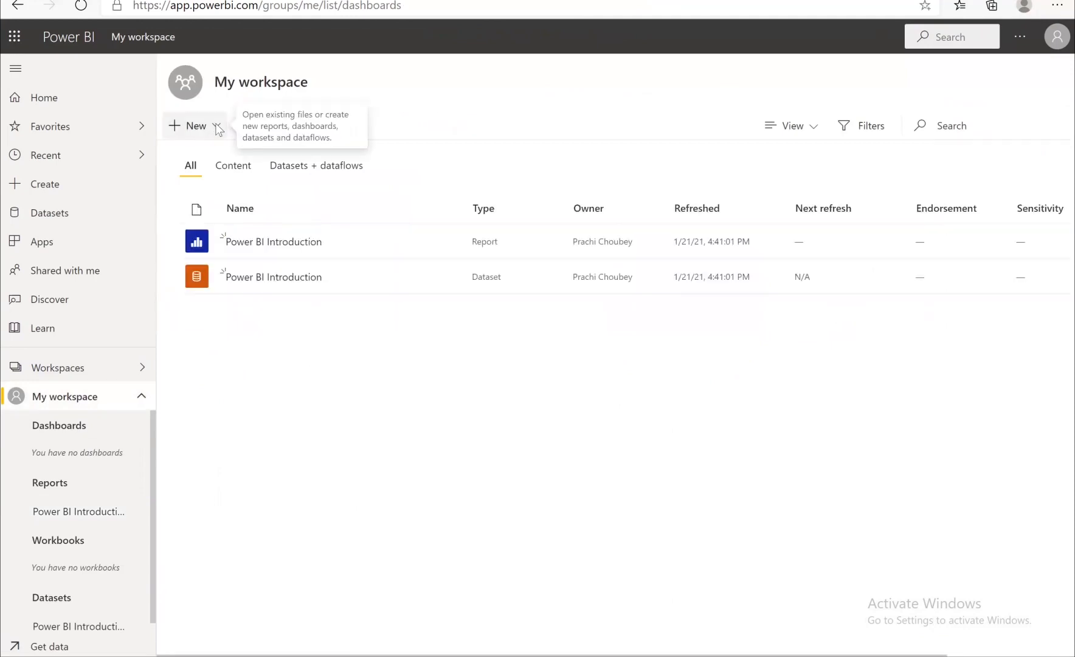
Create a new dashboard named Covid 2021 in My workspace
click(216, 126)
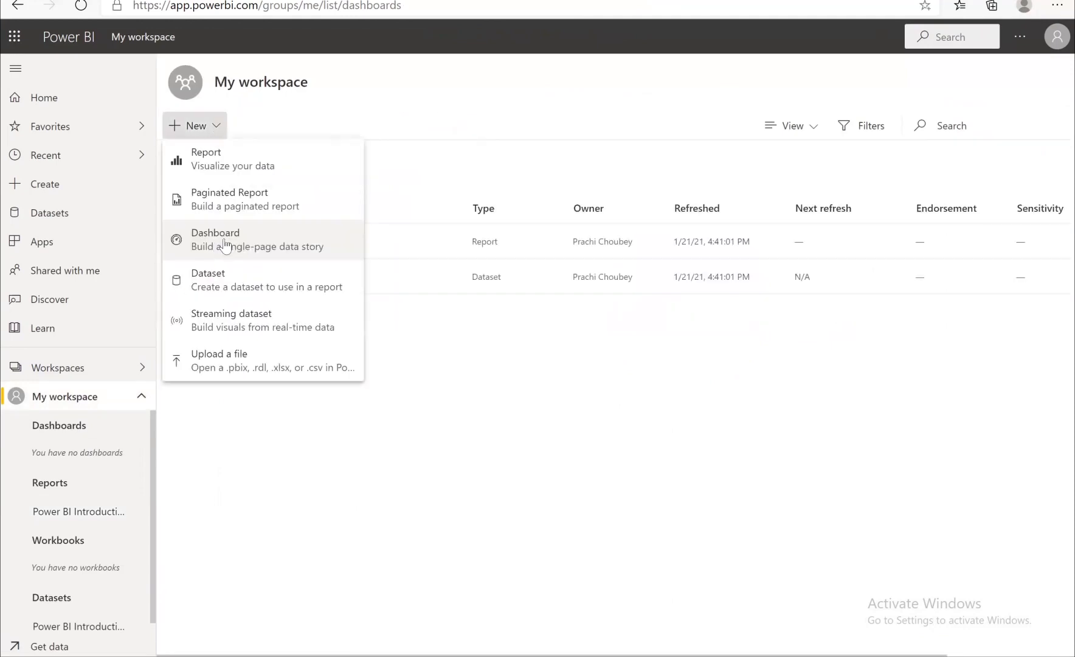
click(226, 244)
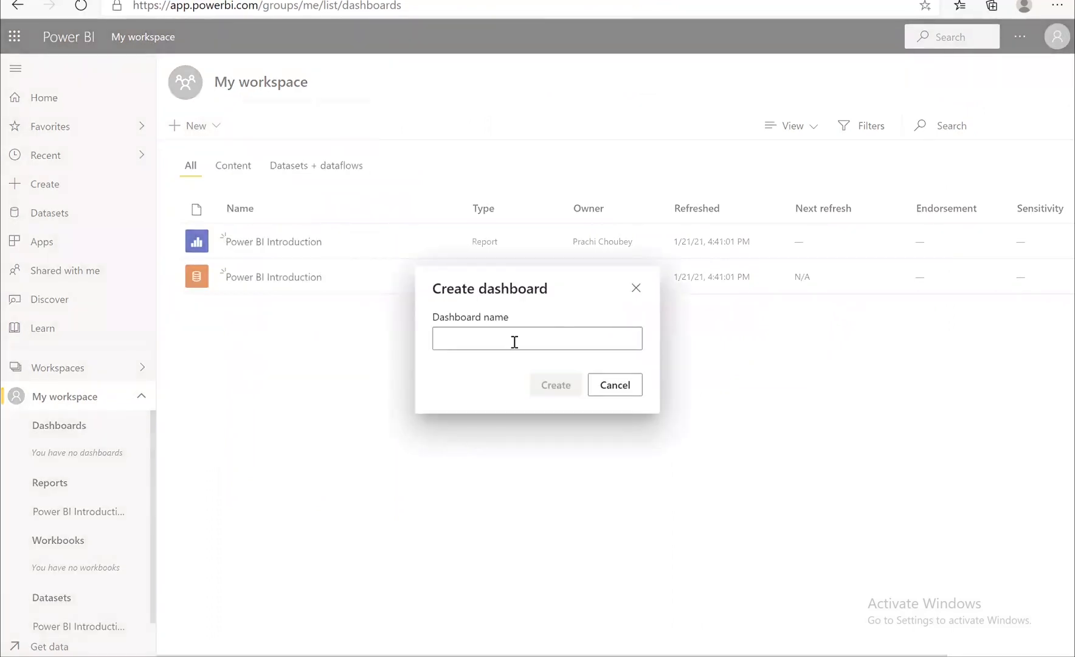
text(Co)
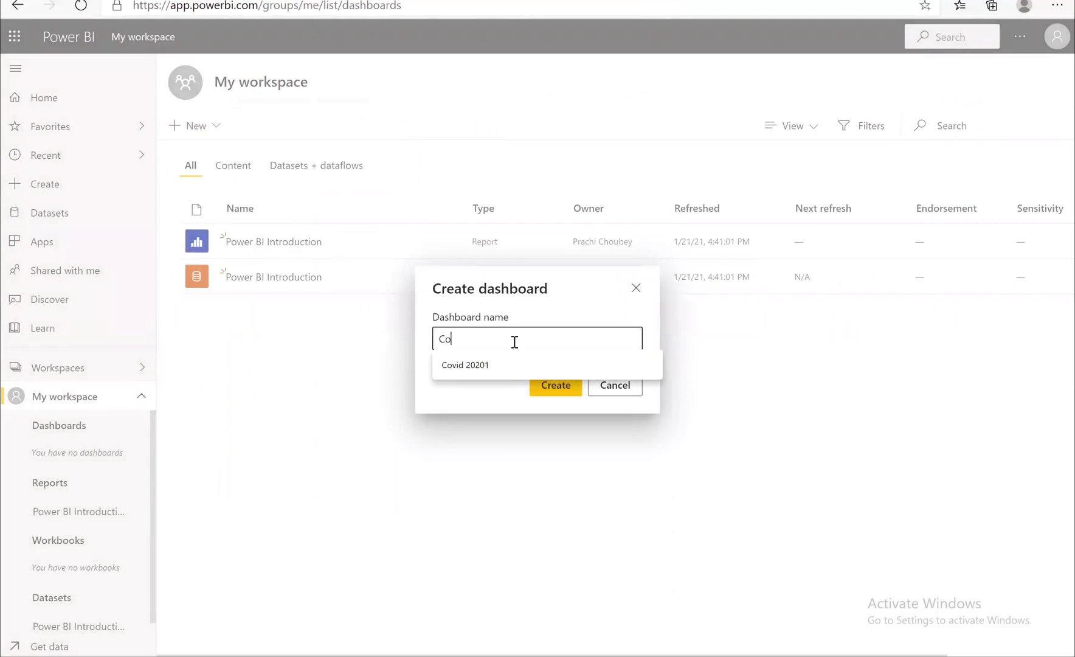
text(vid 2021)
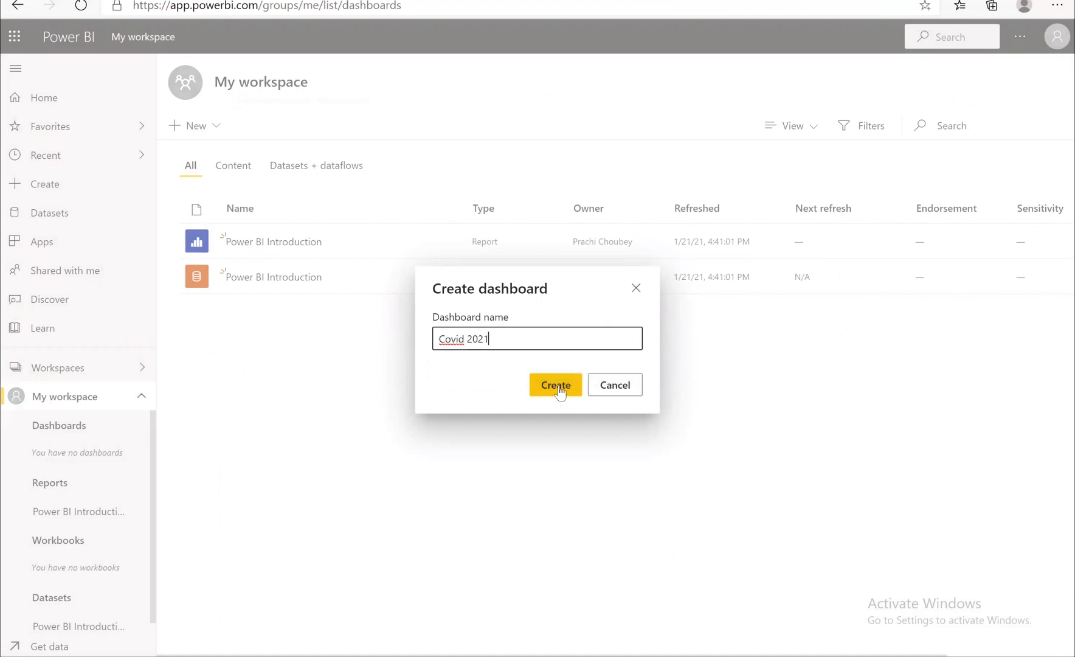
click(556, 385)
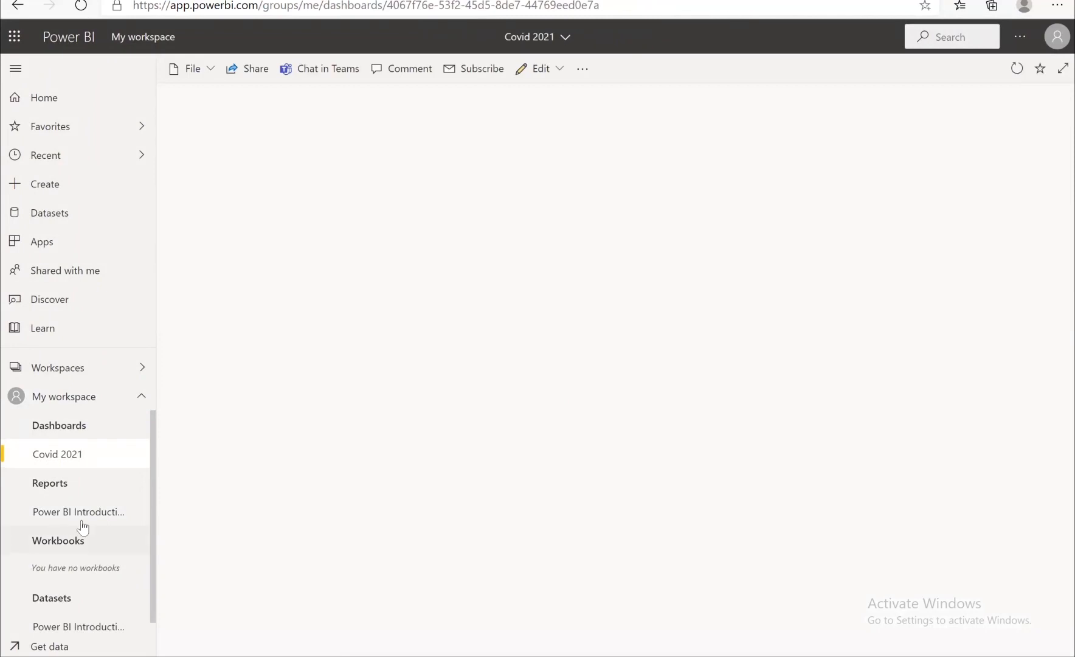
Pin the Power BI Introduction report page live to the existing Covid 2021 dashboard and go to that dashboard
click(101, 515)
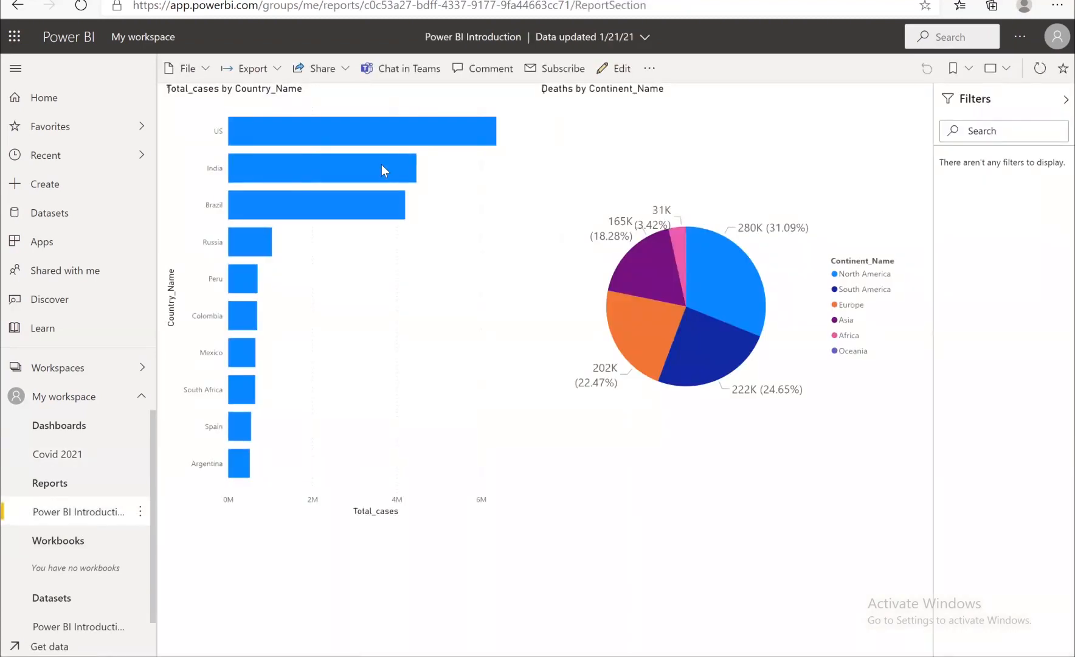
click(649, 68)
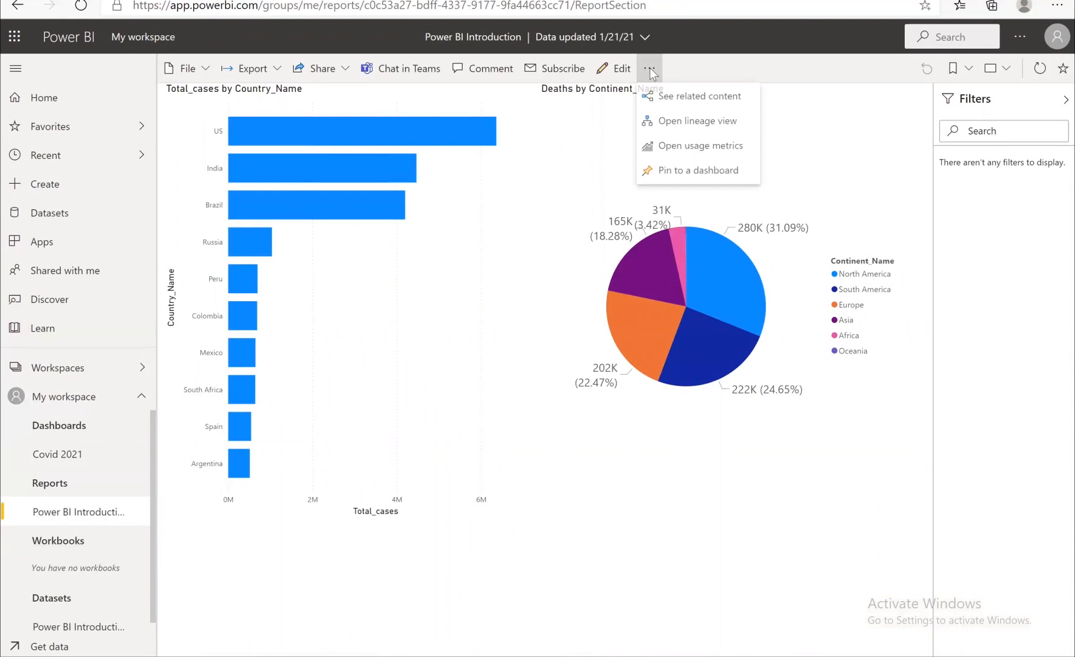
click(709, 176)
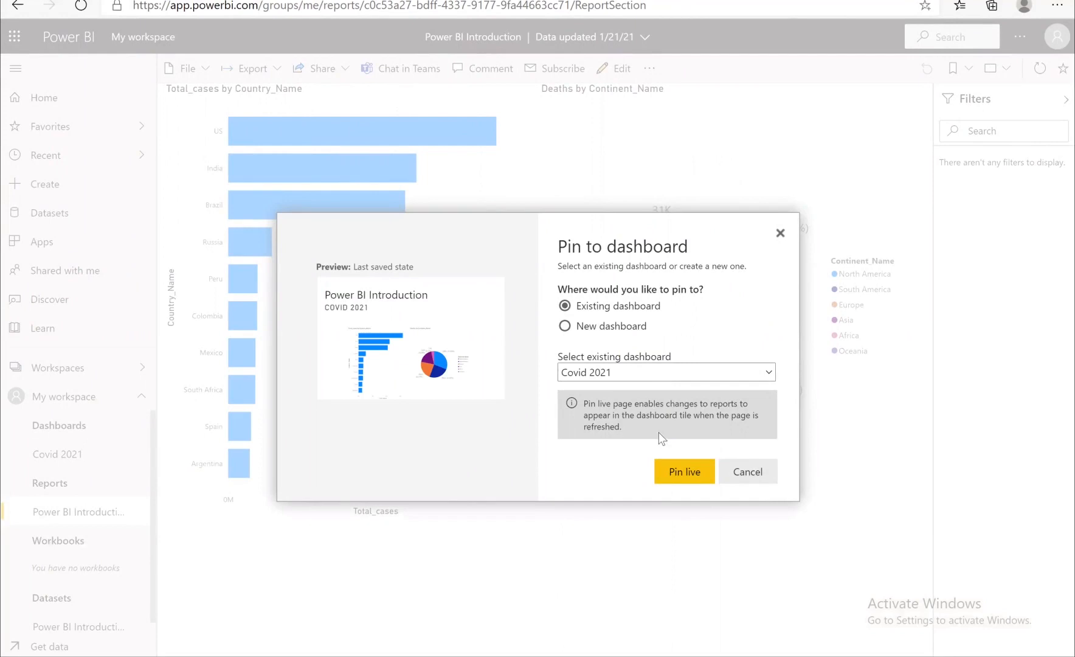
click(690, 477)
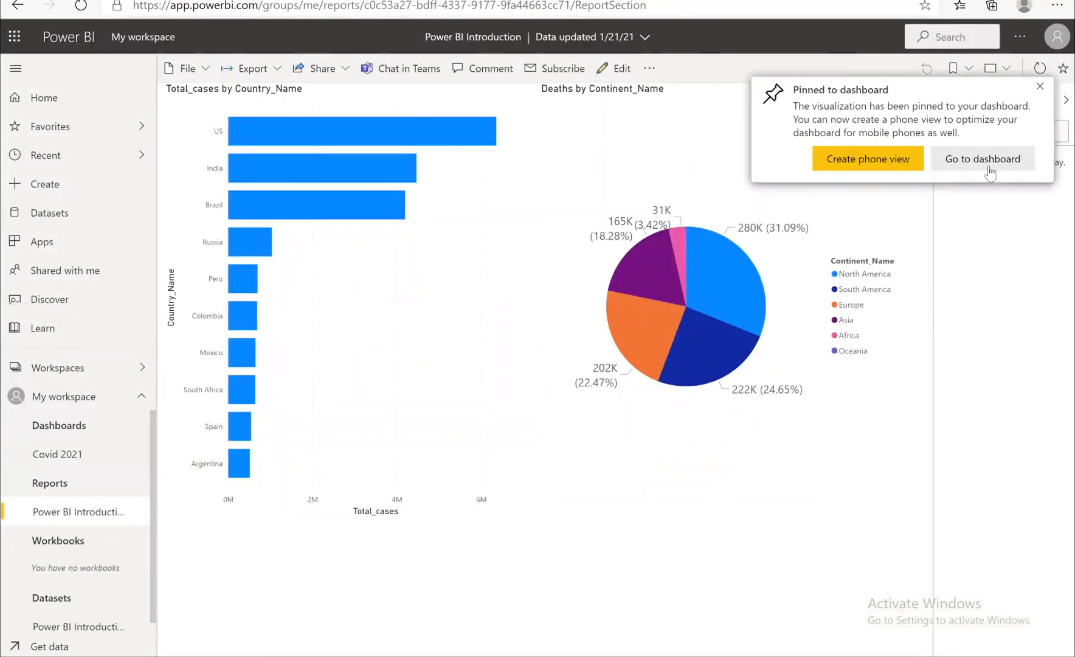
click(986, 160)
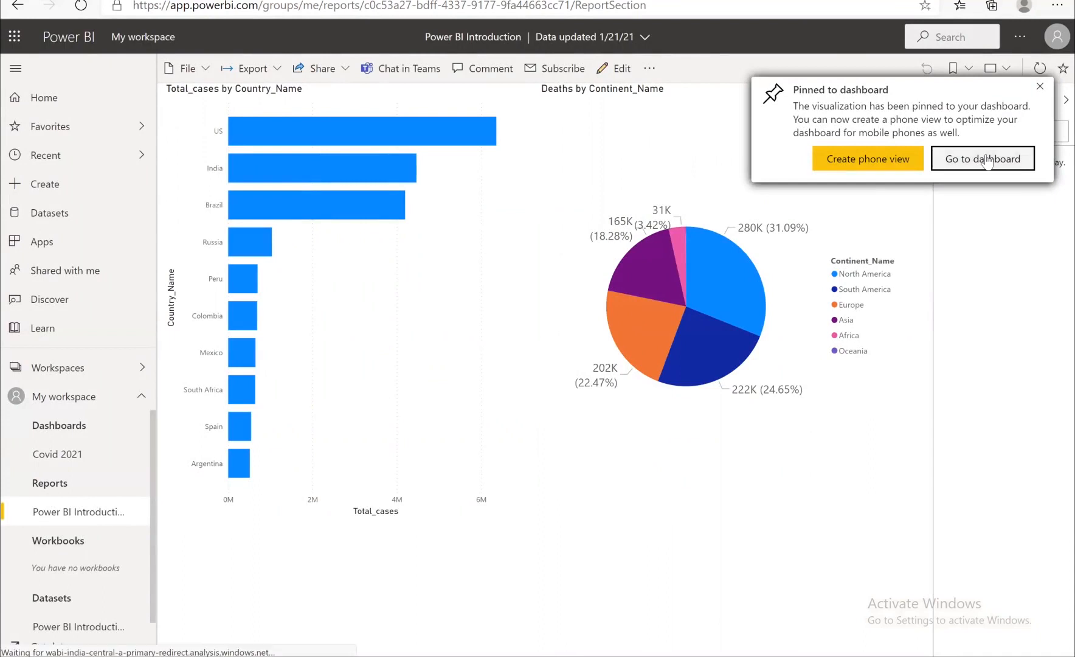